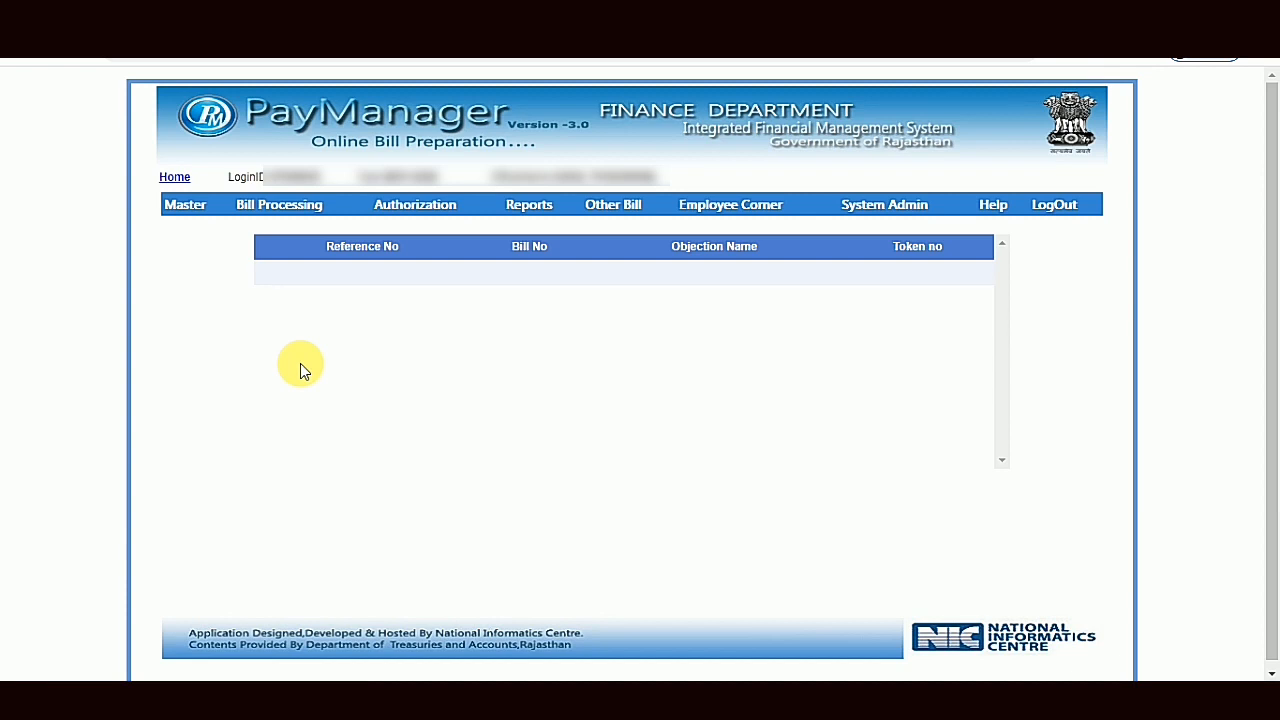
- Open an employee's record in Employee Detail and review the pay and bank details and the employee dates
mouse_move(186, 204)
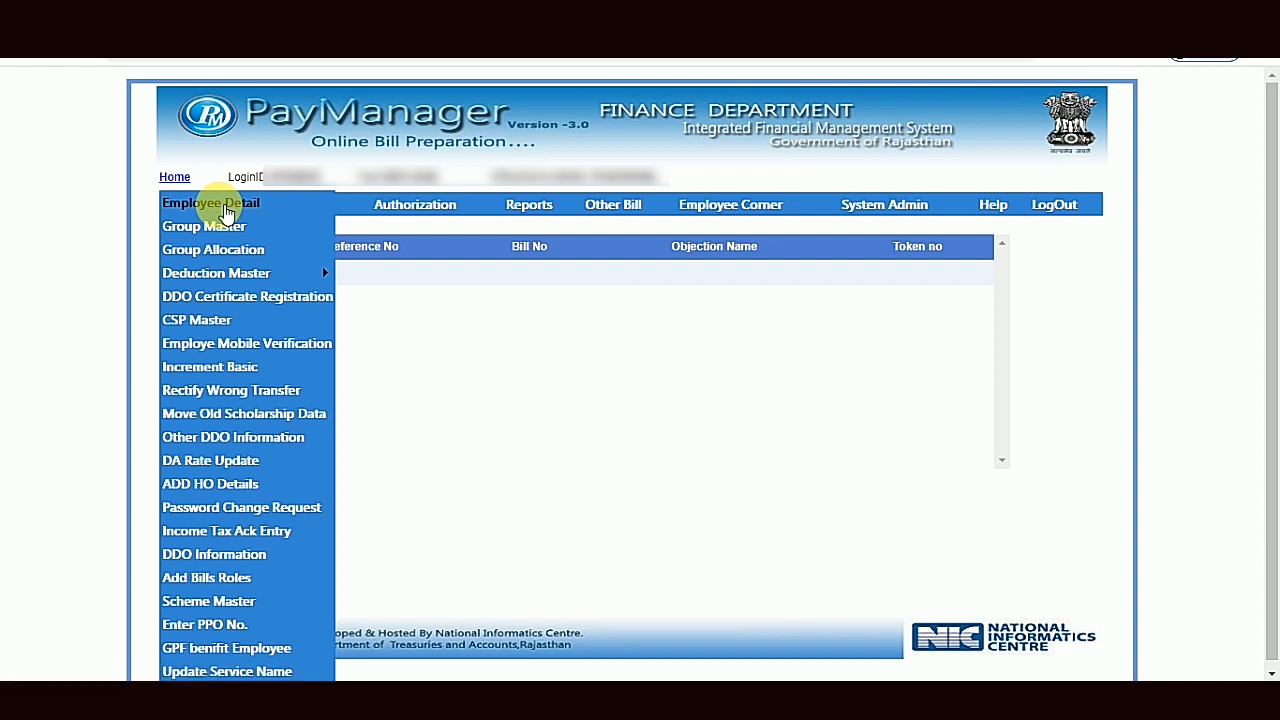
left_click(226, 204)
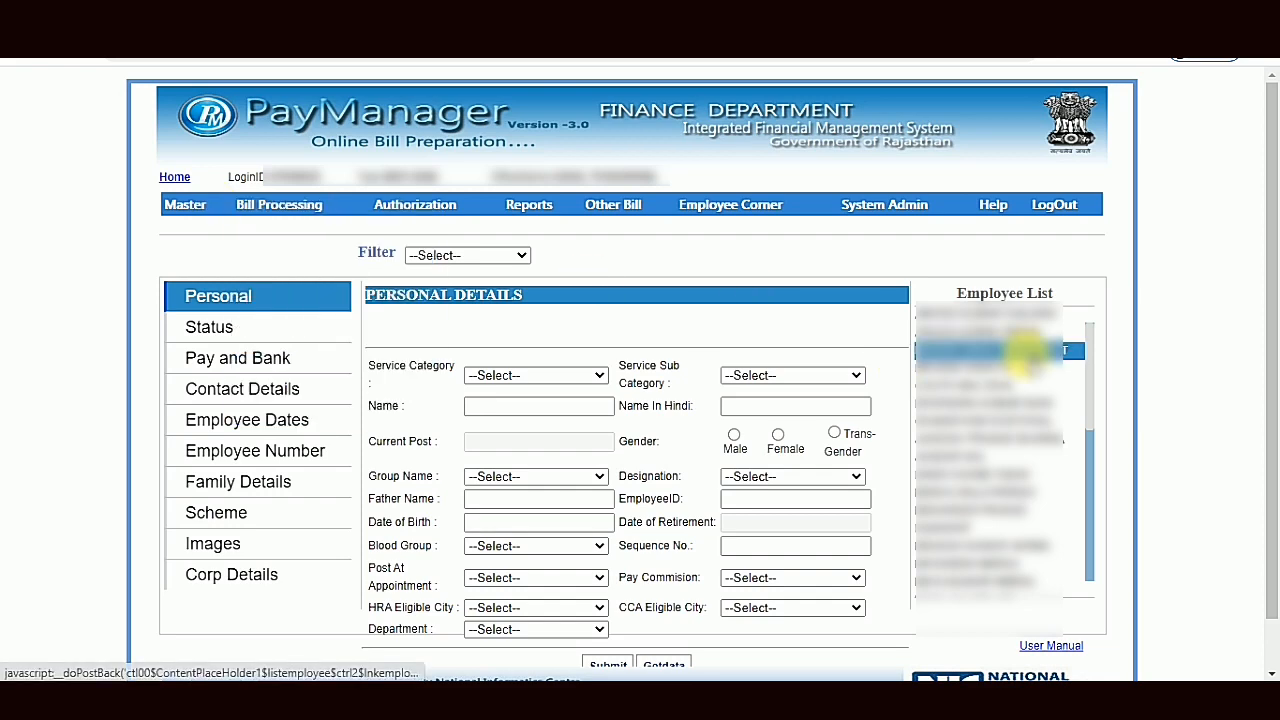
left_click(1015, 337)
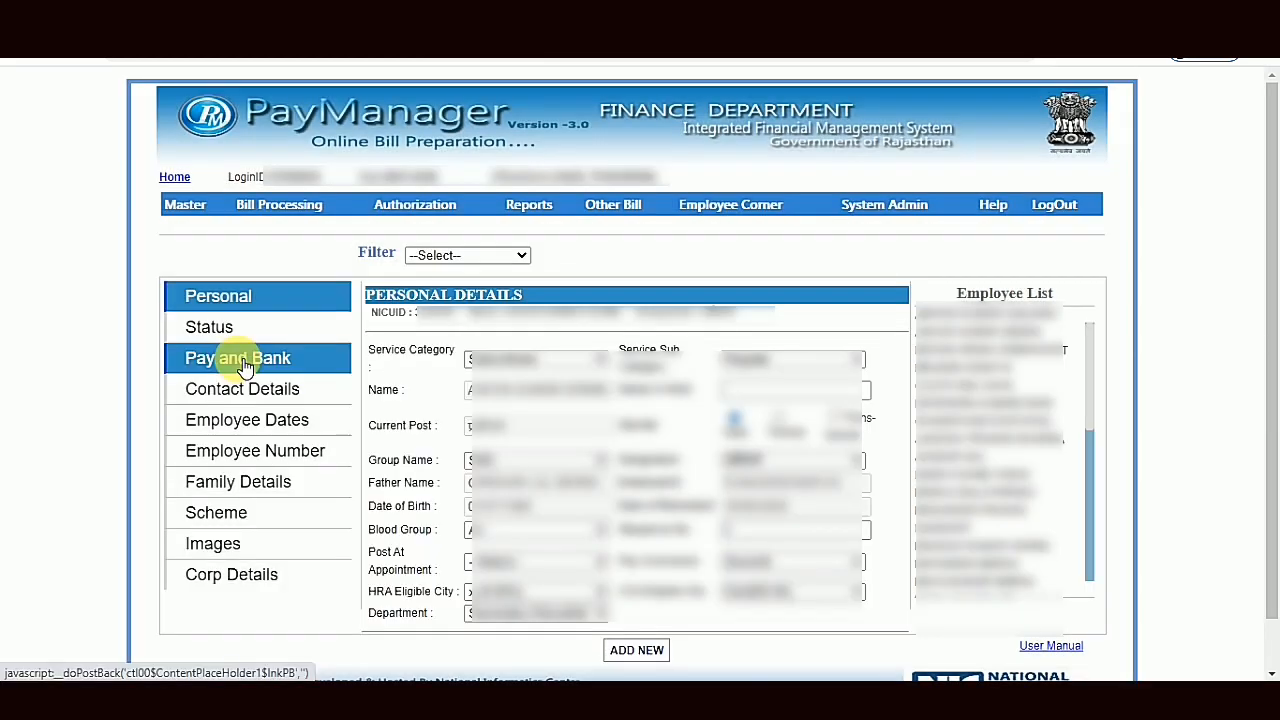
left_click(286, 366)
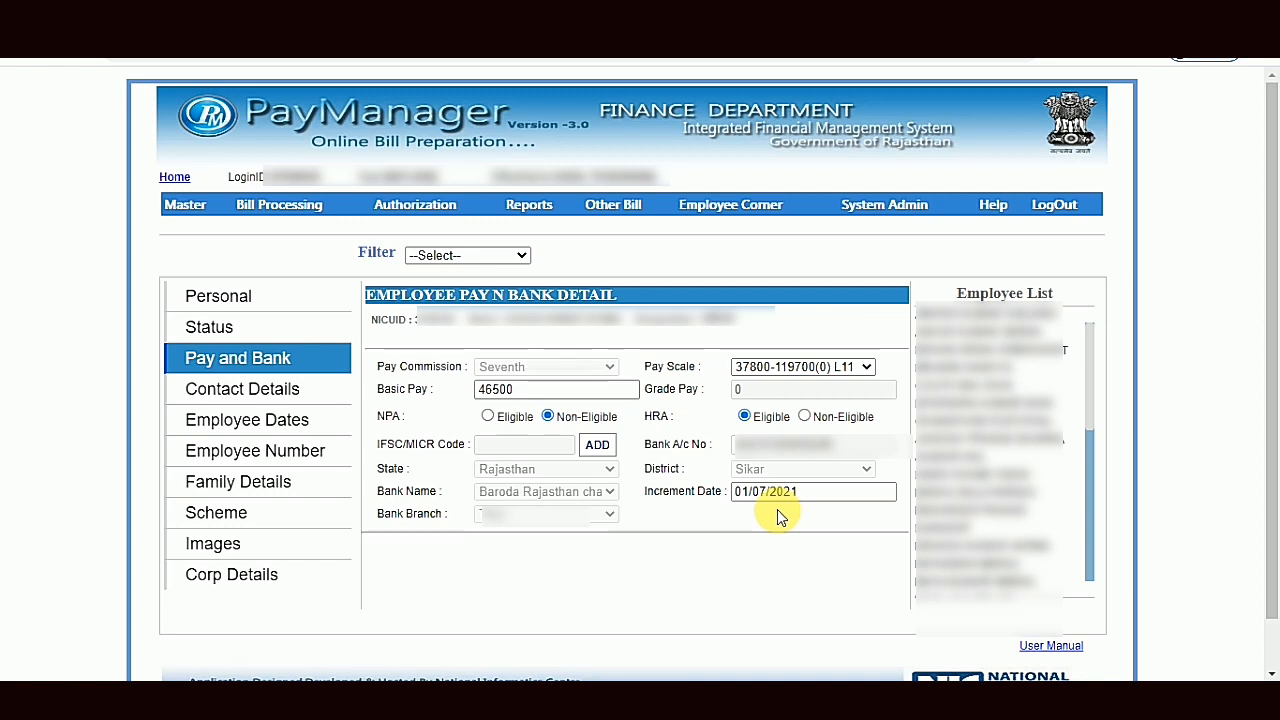
left_click(305, 428)
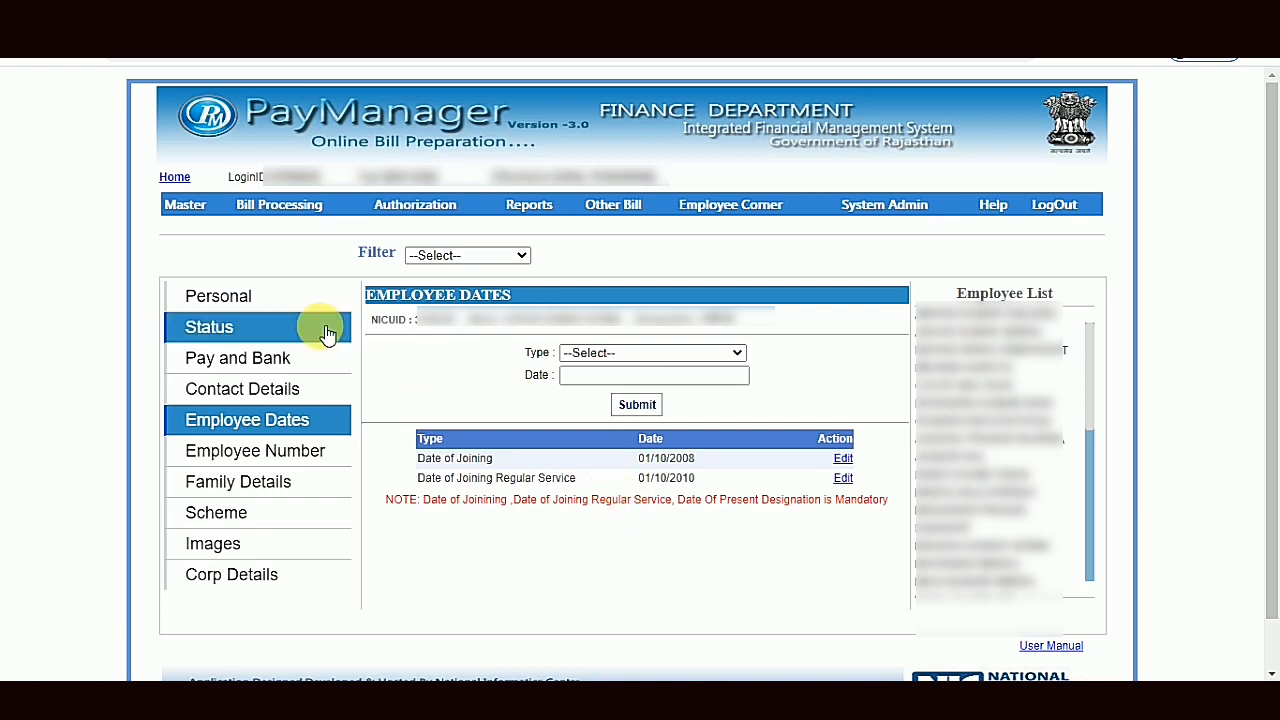
mouse_move(183, 203)
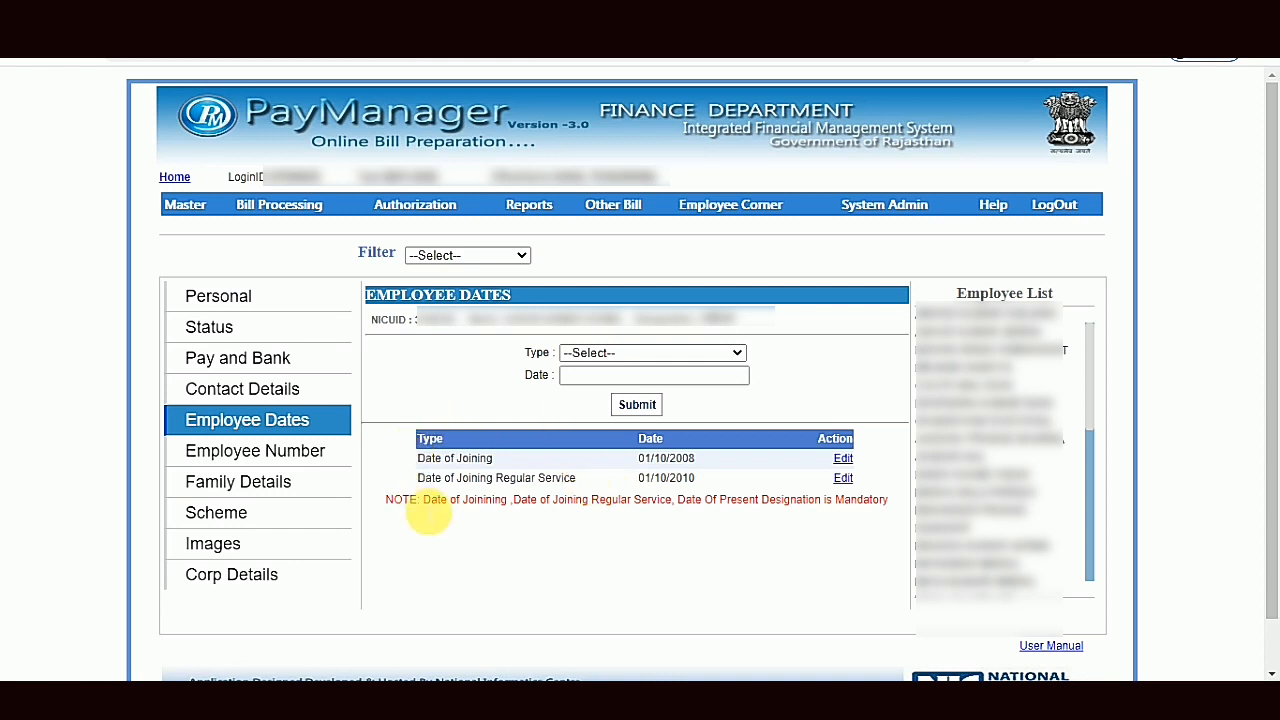
left_click(315, 368)
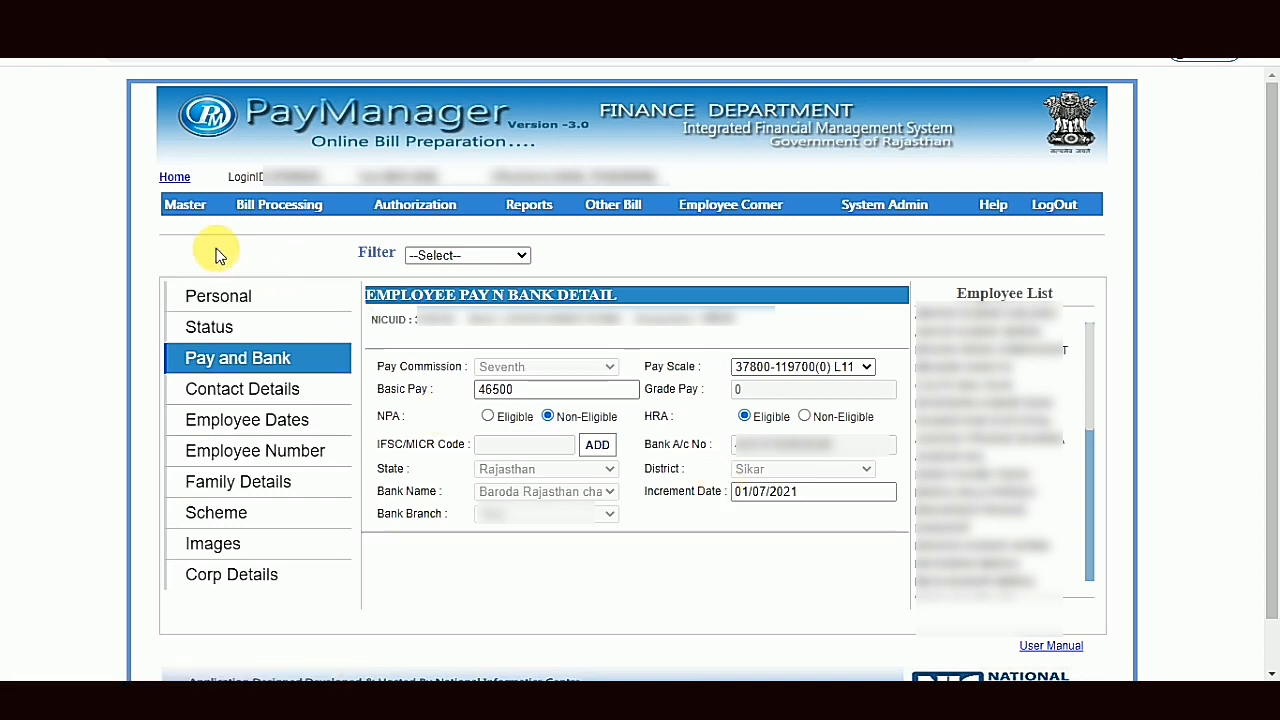
- Open the Increment Basic form for employee basic pay increments
mouse_move(193, 210)
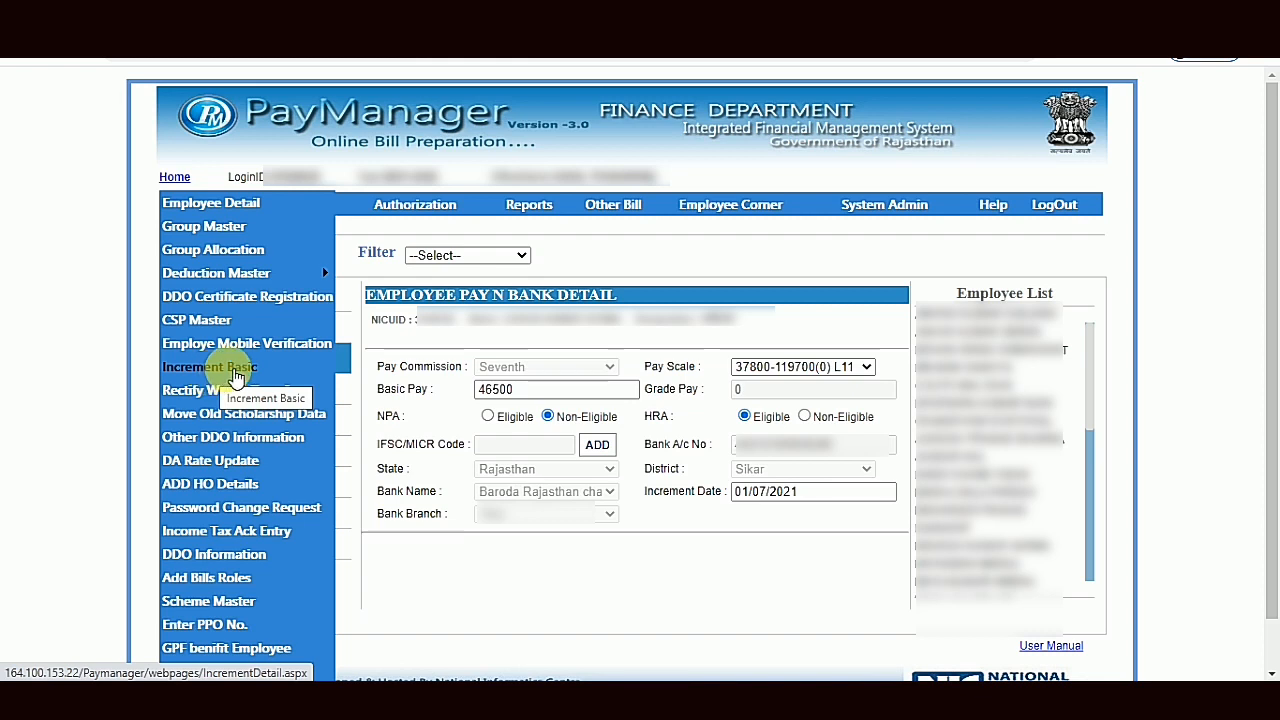
left_click(235, 372)
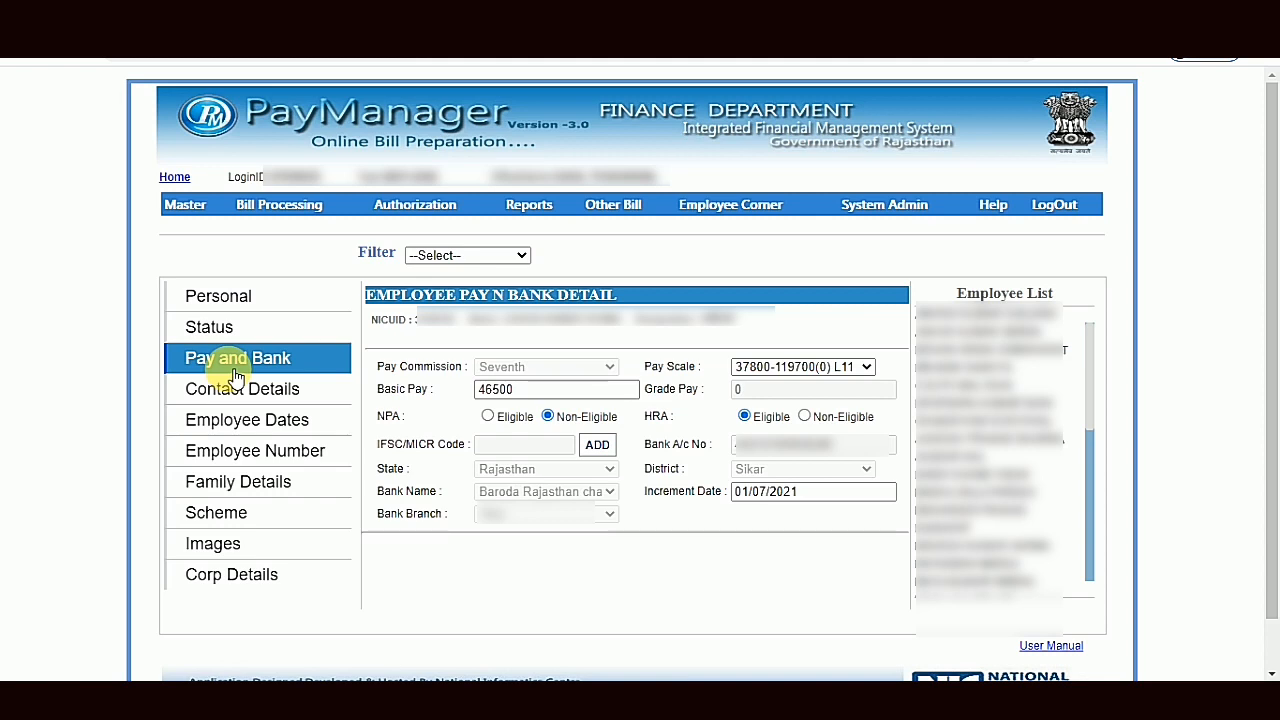
left_click(235, 376)
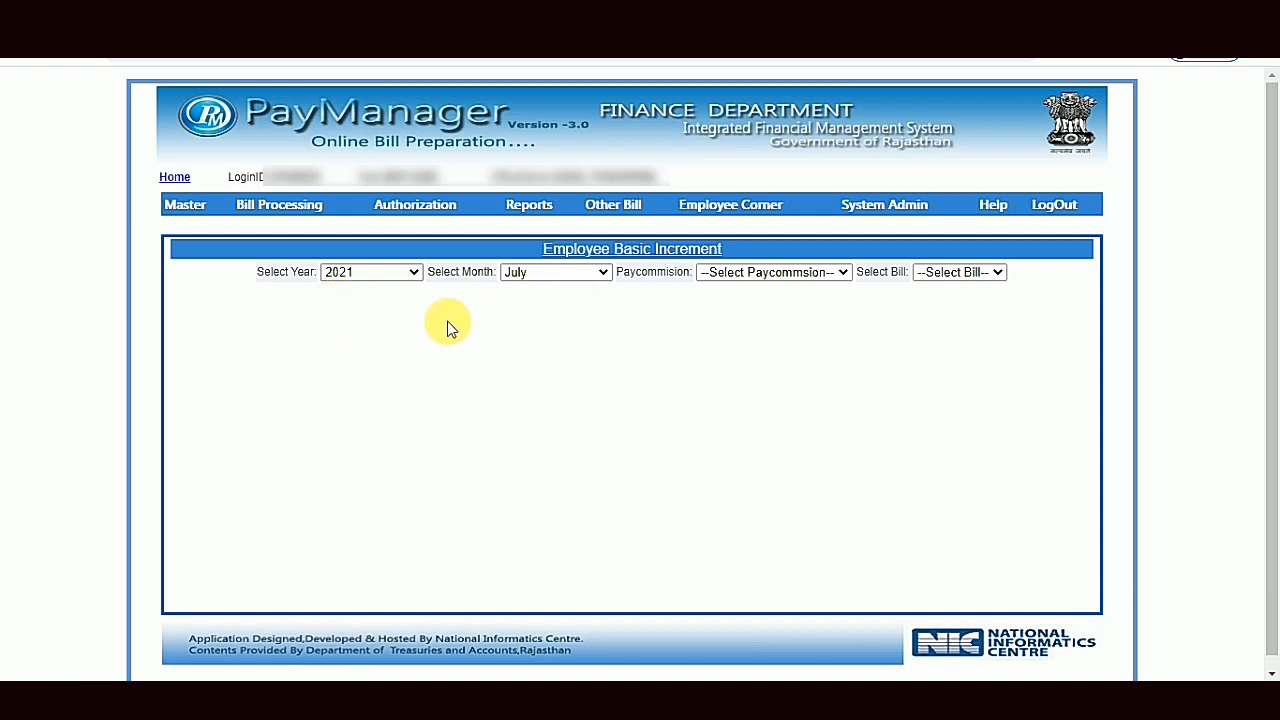
- List the employees of the RMSA bill under the Sixth pay commission for July 2021
left_click(789, 282)
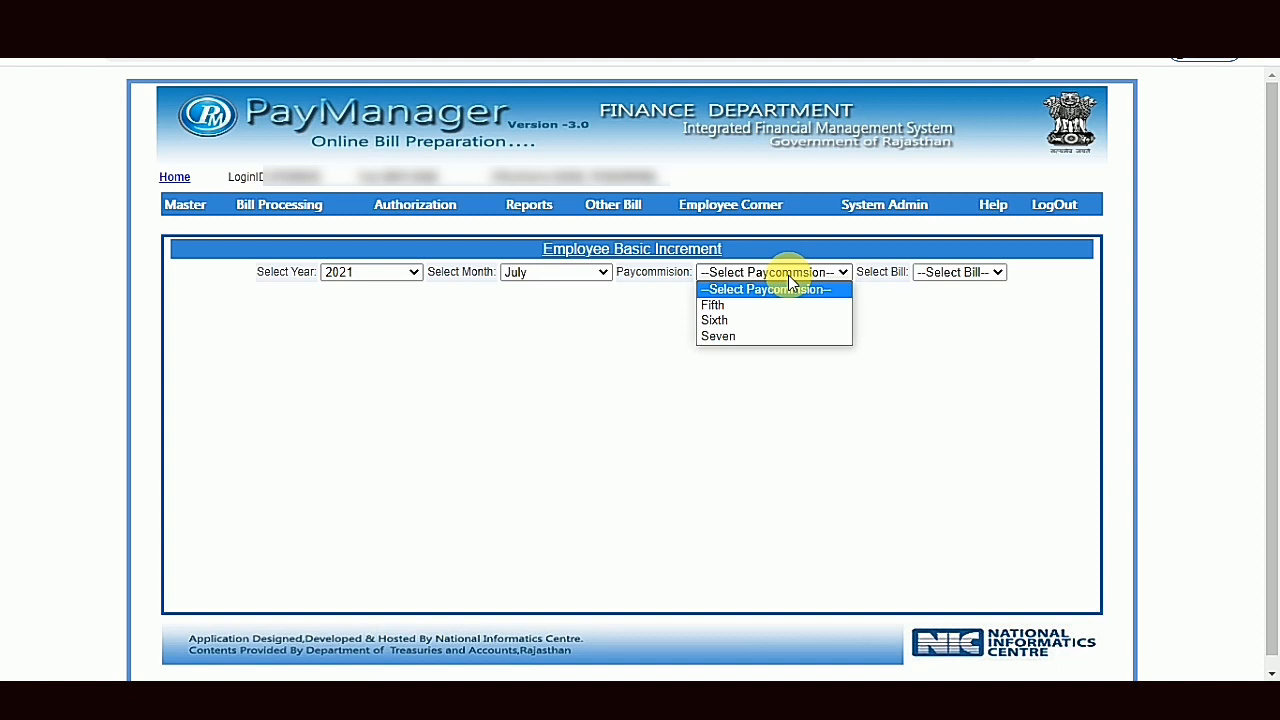
left_click(714, 320)
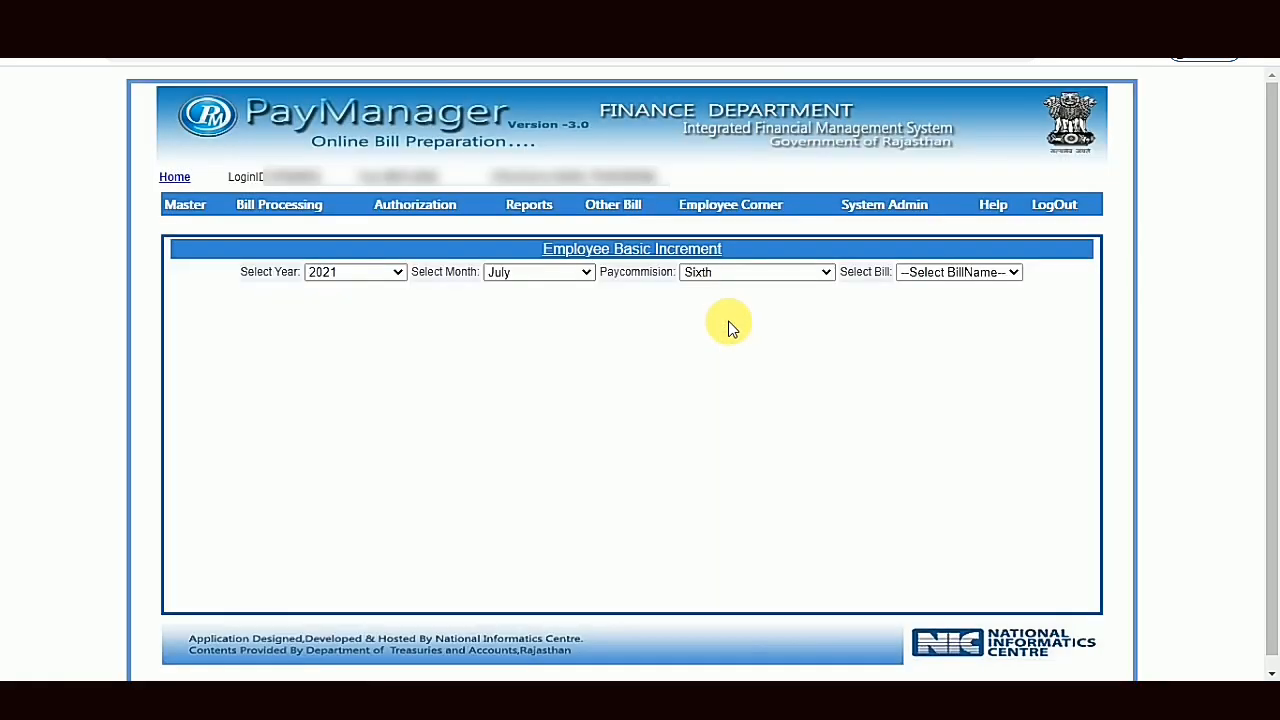
left_click(959, 276)
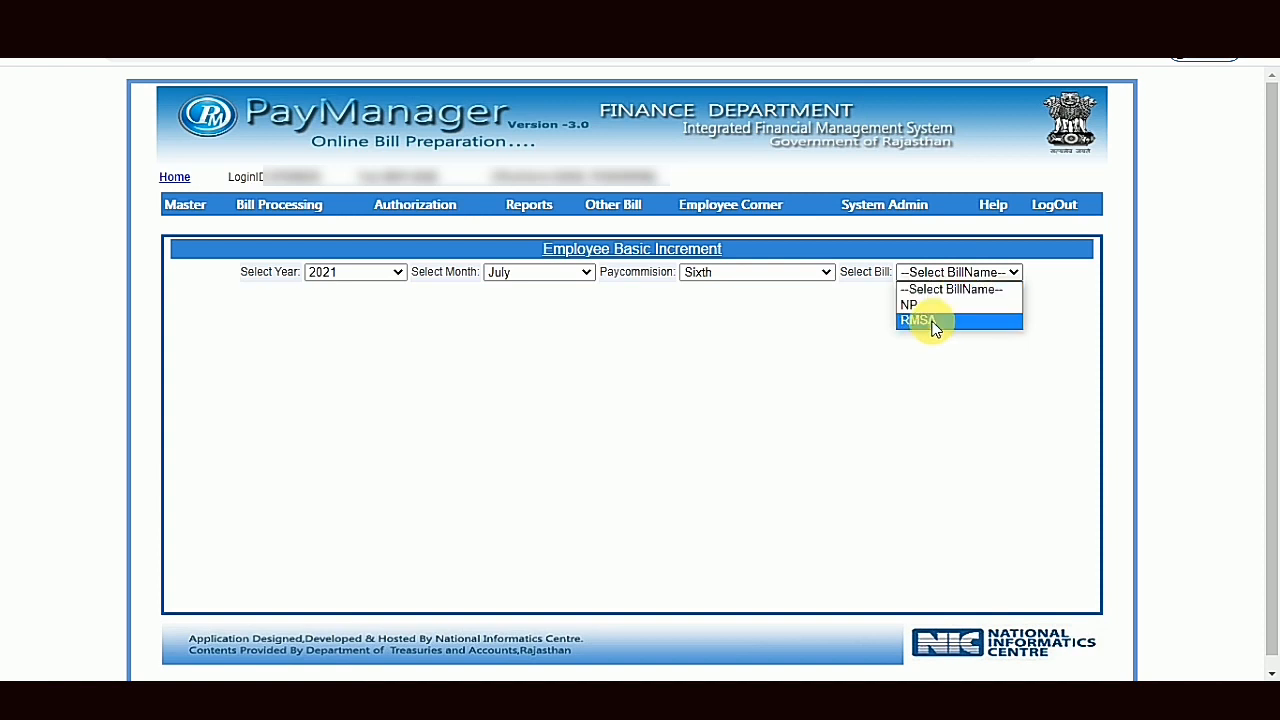
left_click(935, 321)
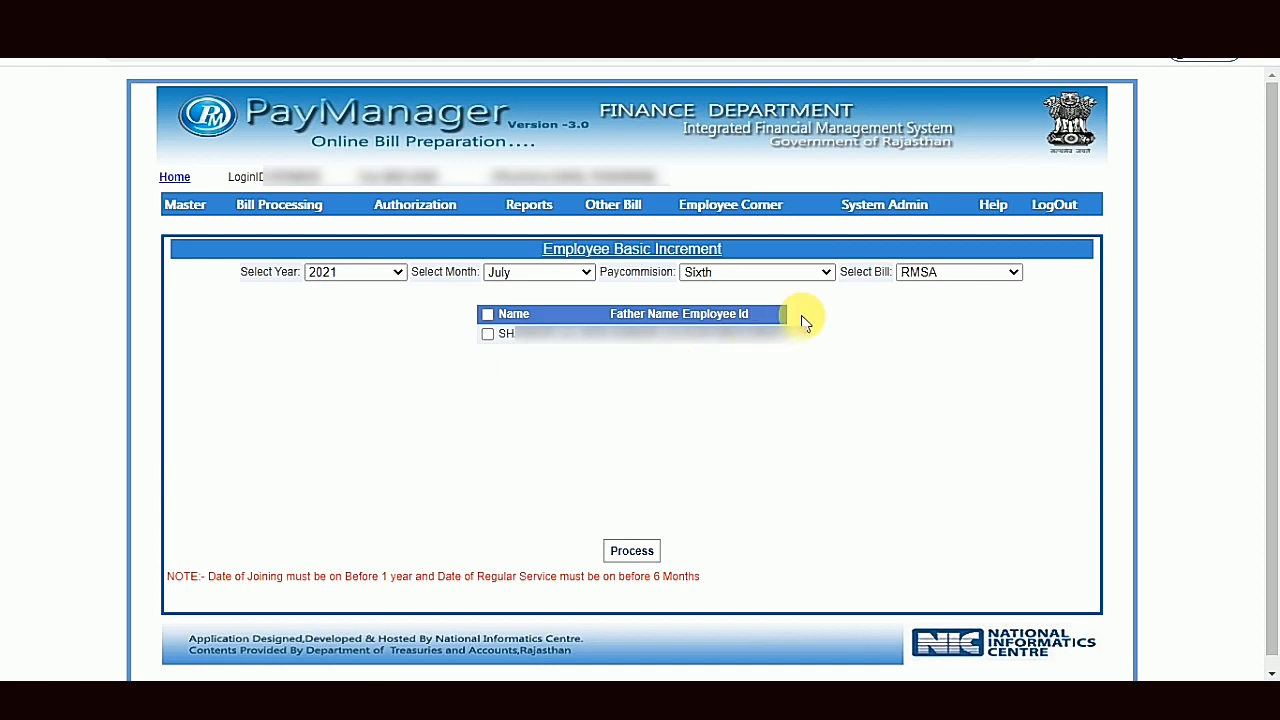
- Set the pay commission to Seven and the bill to PLAN to list its employees for the July 2021 increment
left_click(811, 279)
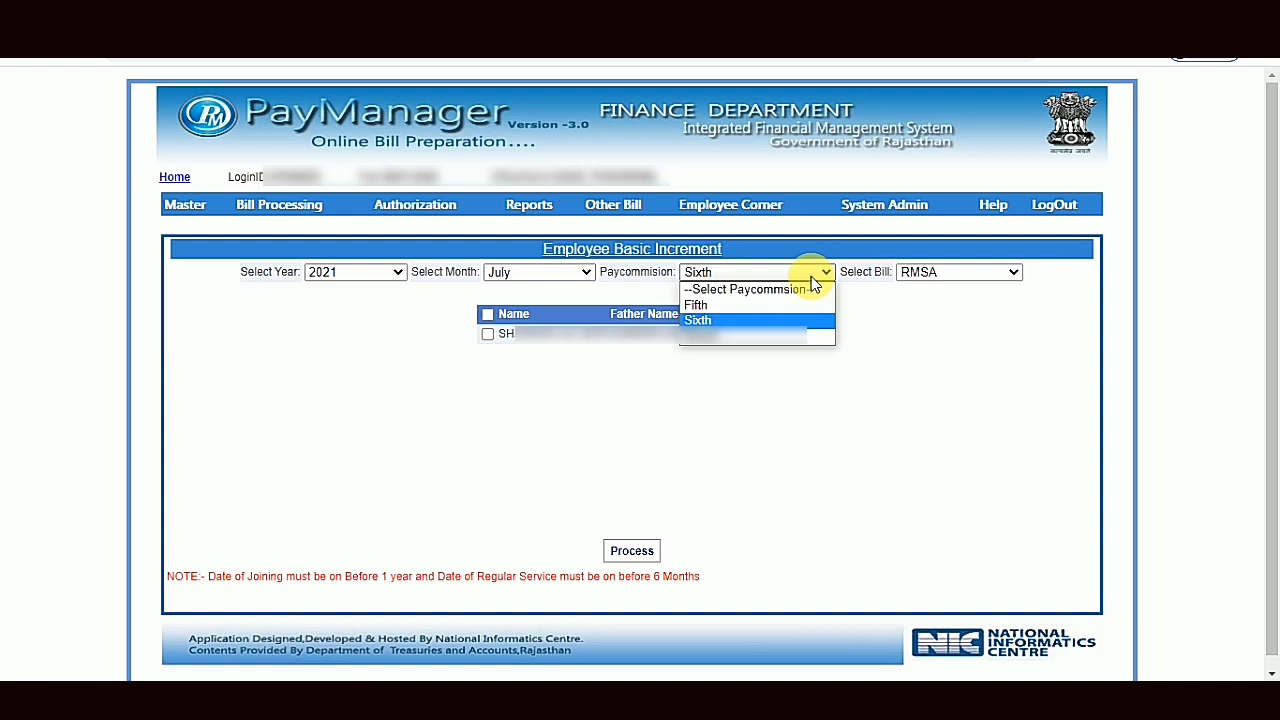
left_click(743, 340)
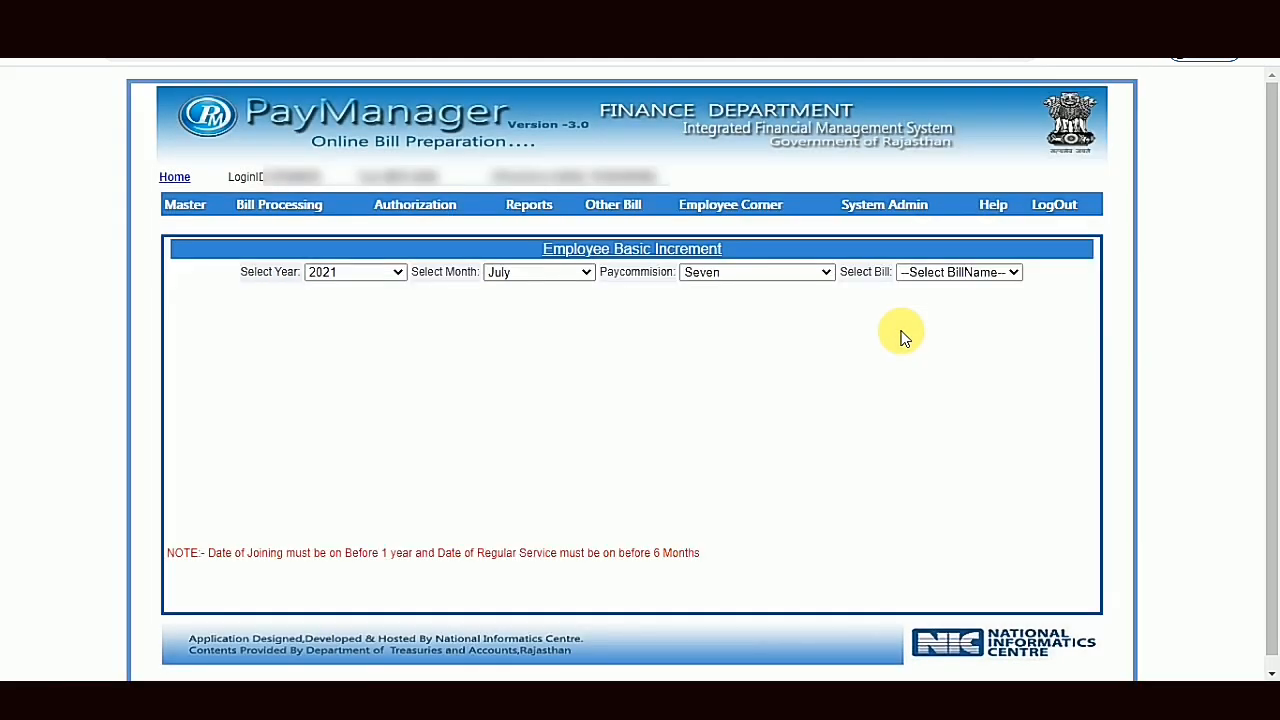
left_click(958, 274)
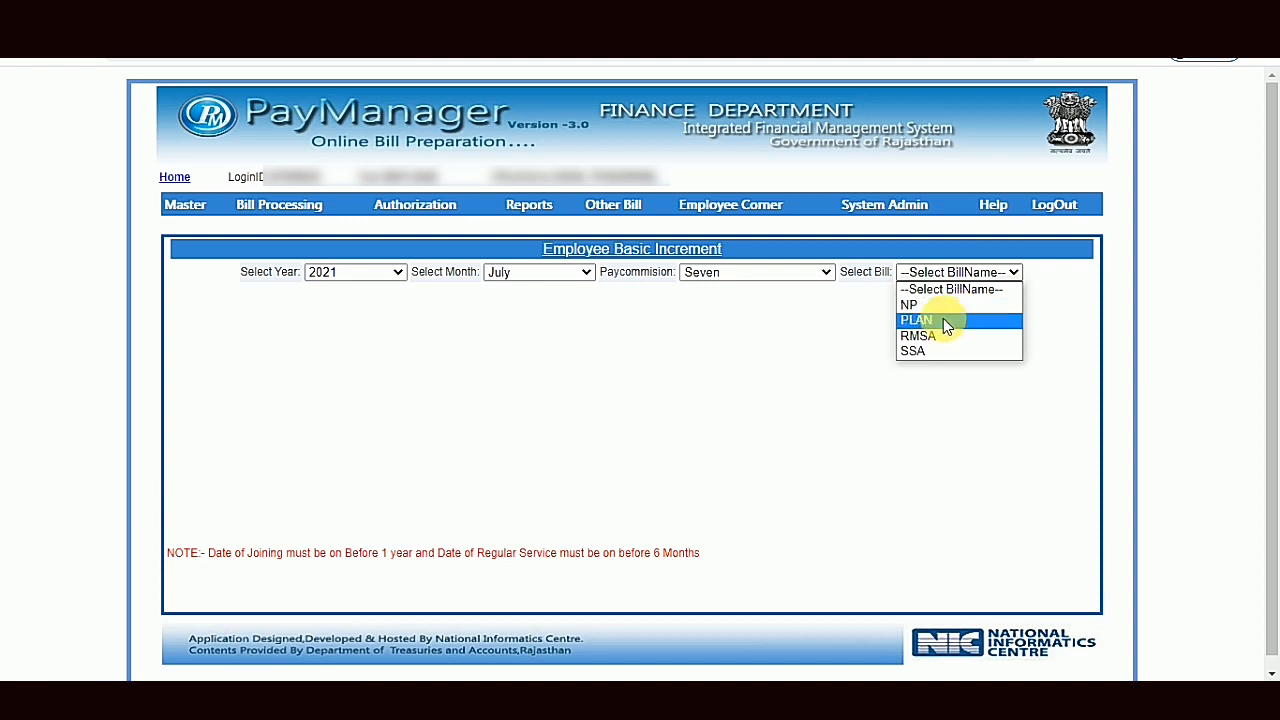
left_click(943, 319)
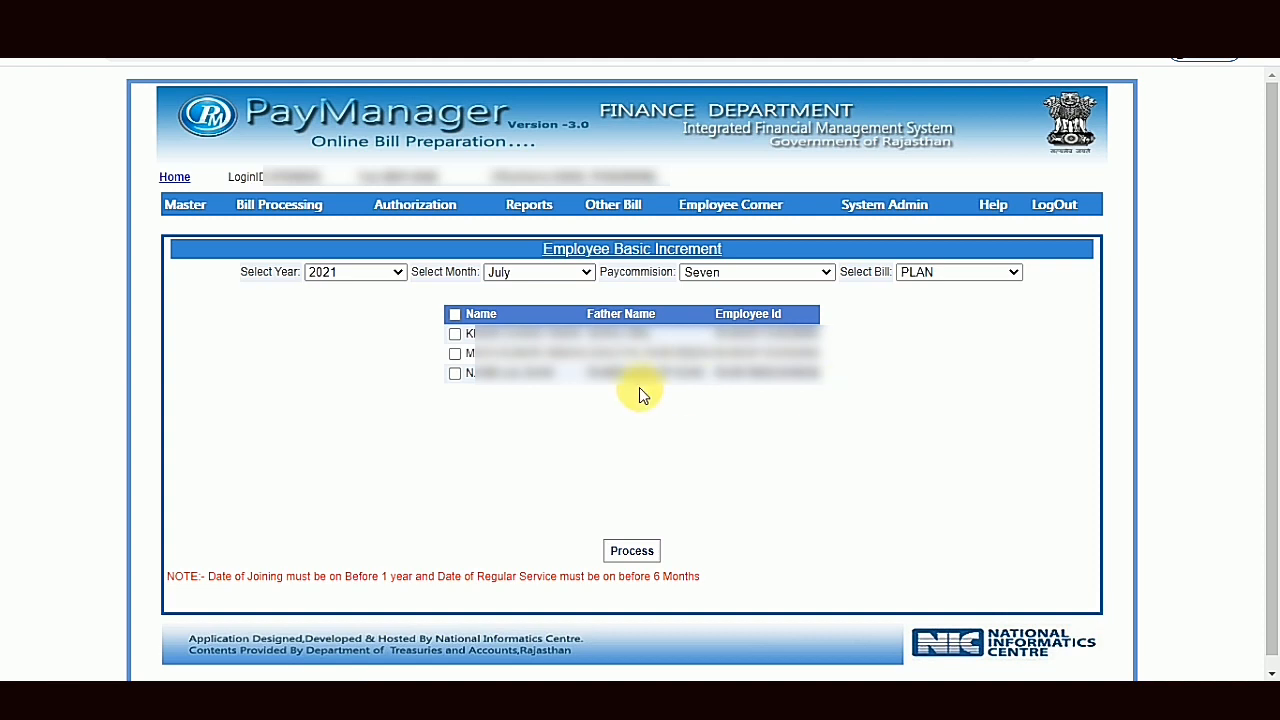
- Try selecting employees together and individually in the PLAN bill list, ending with all of them selected for the increment
left_click(455, 318)
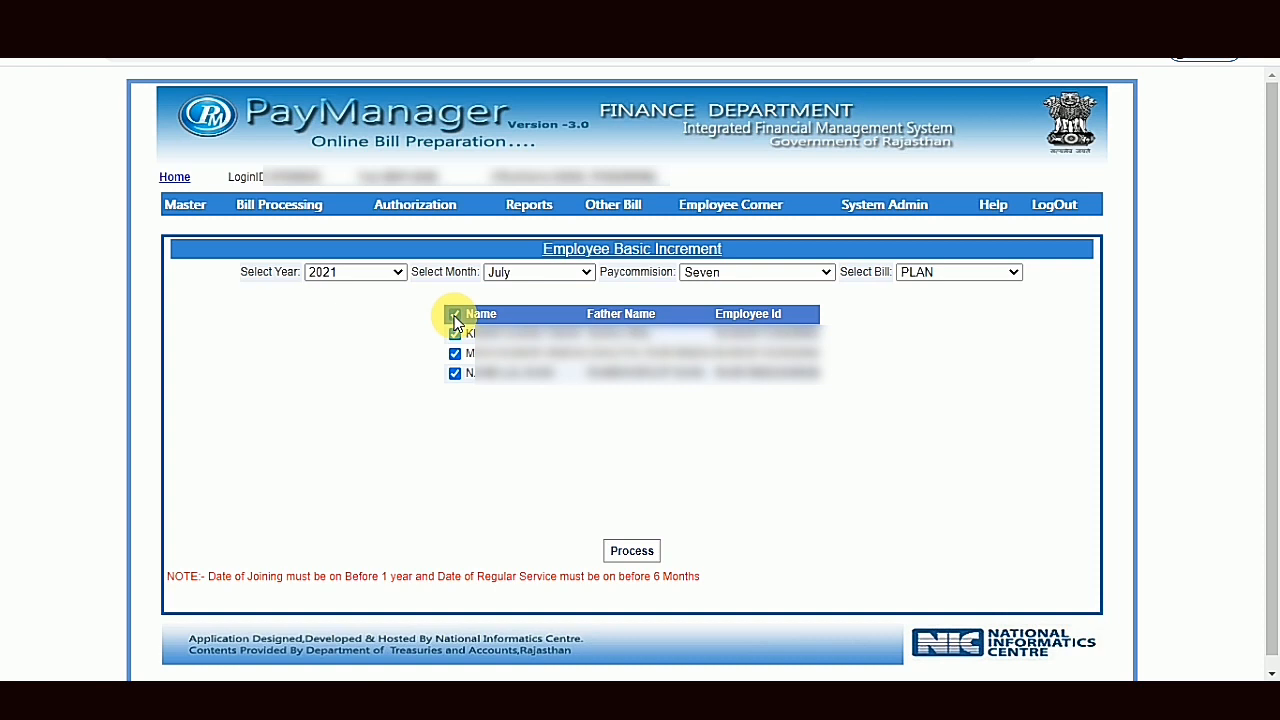
left_click(455, 316)
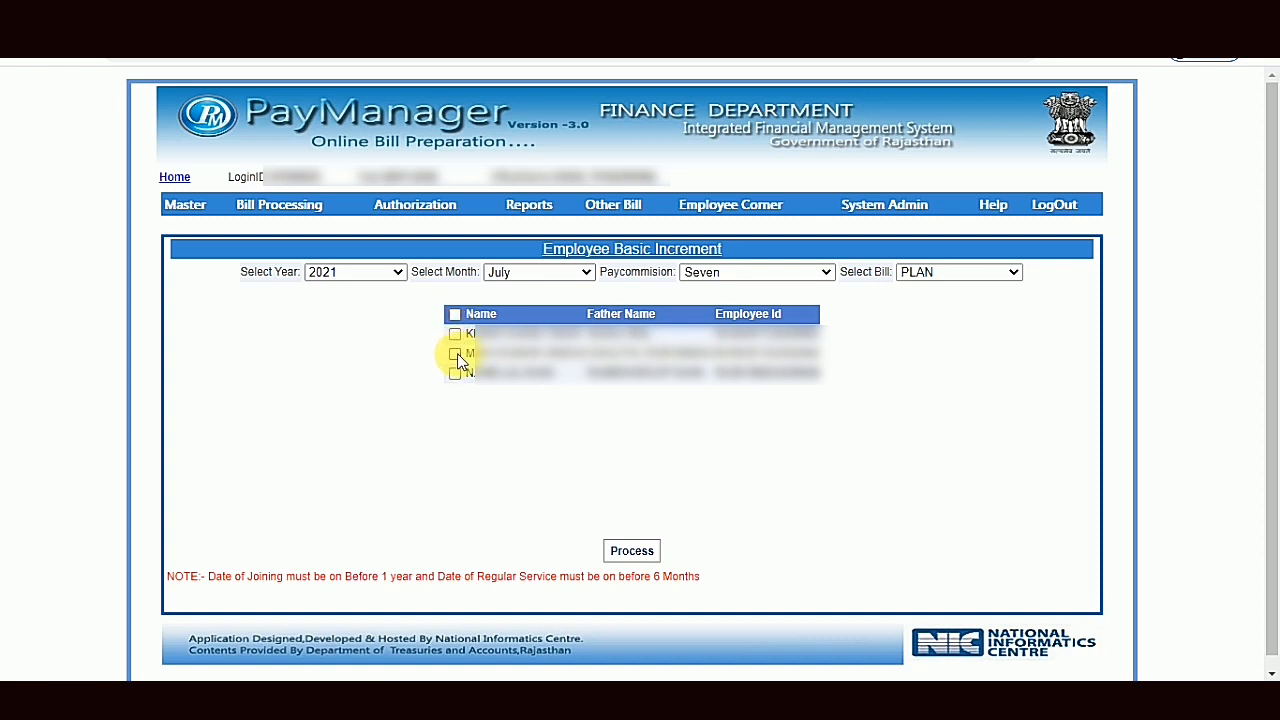
left_click(455, 354)
left_click(455, 373)
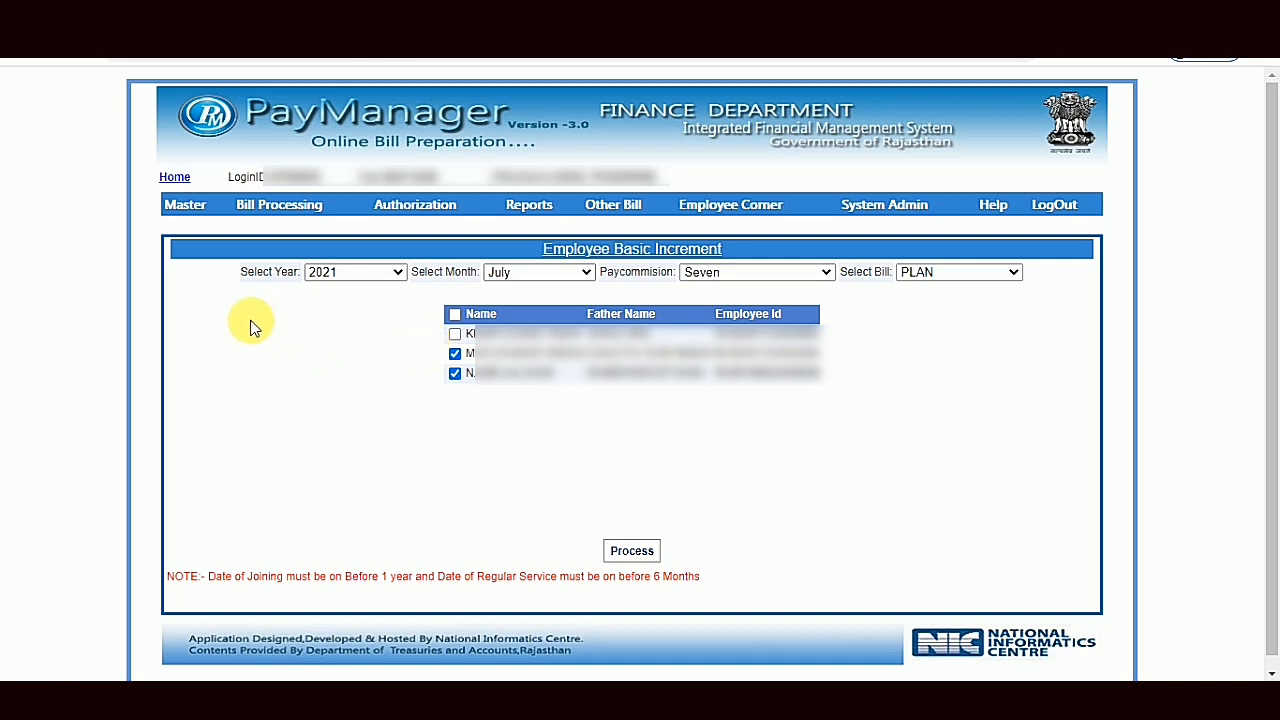
mouse_move(185, 204)
left_click(455, 316)
- Return to Employee Detail and check the pay and bank details of an employee due for the increment
mouse_move(190, 204)
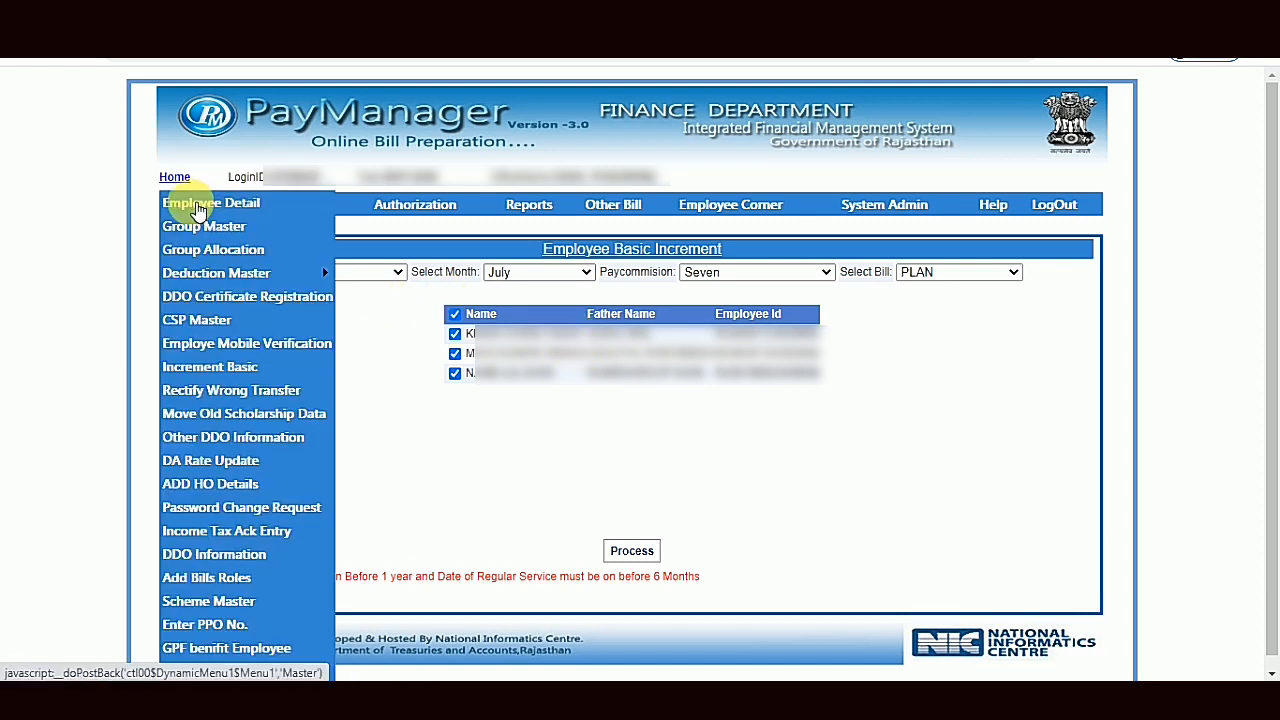
left_click(200, 212)
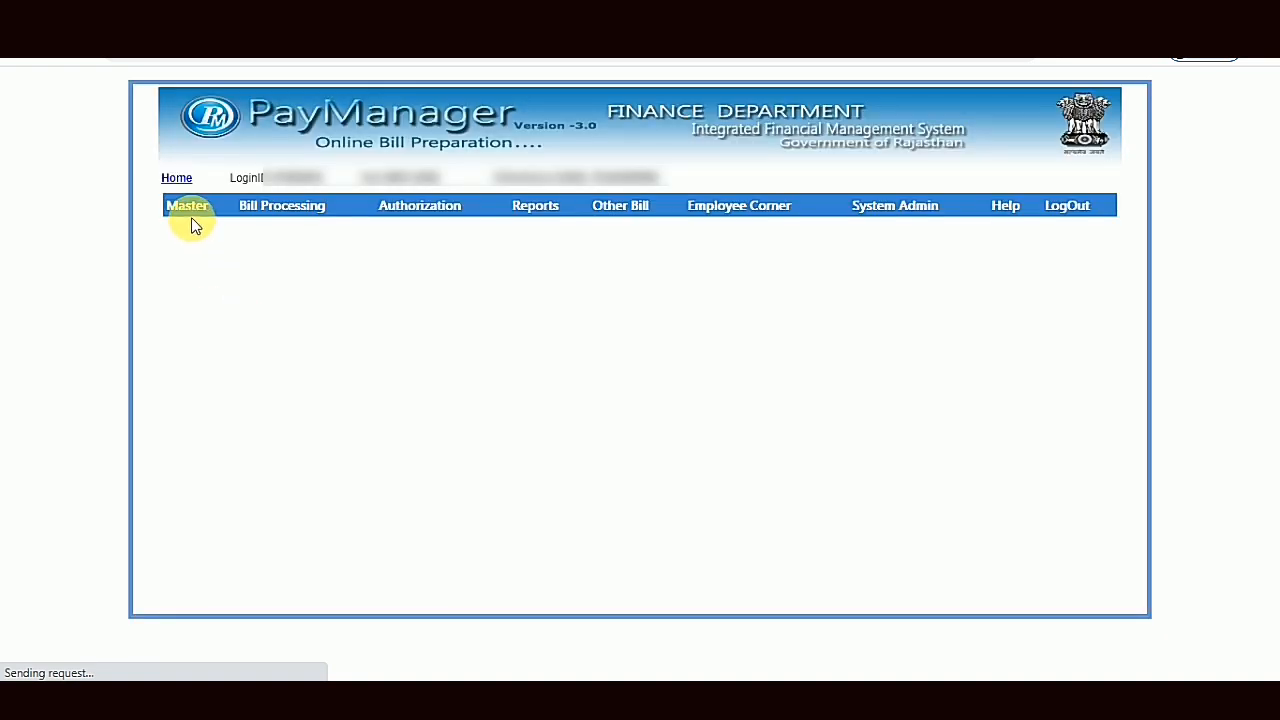
left_click(190, 212)
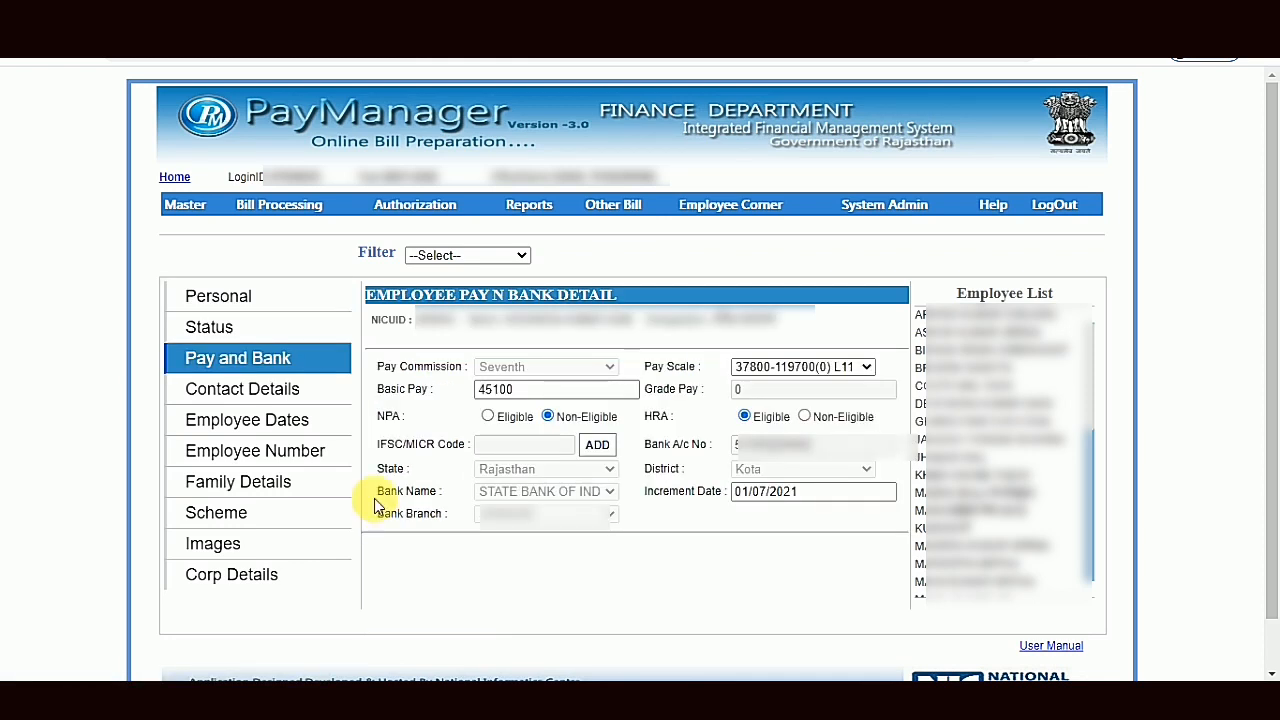
- Return to Increment Basic and process the July 2021 increment for all employees in the PLAN bill
mouse_move(190, 208)
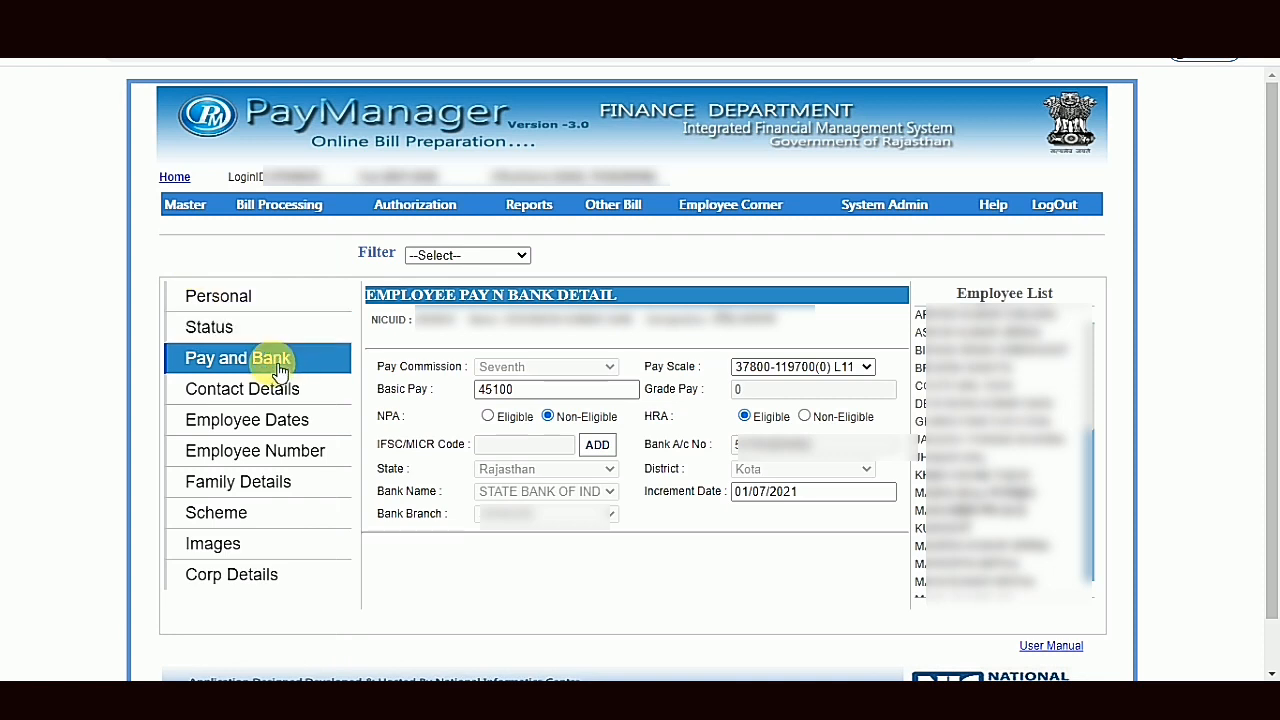
left_click(210, 366)
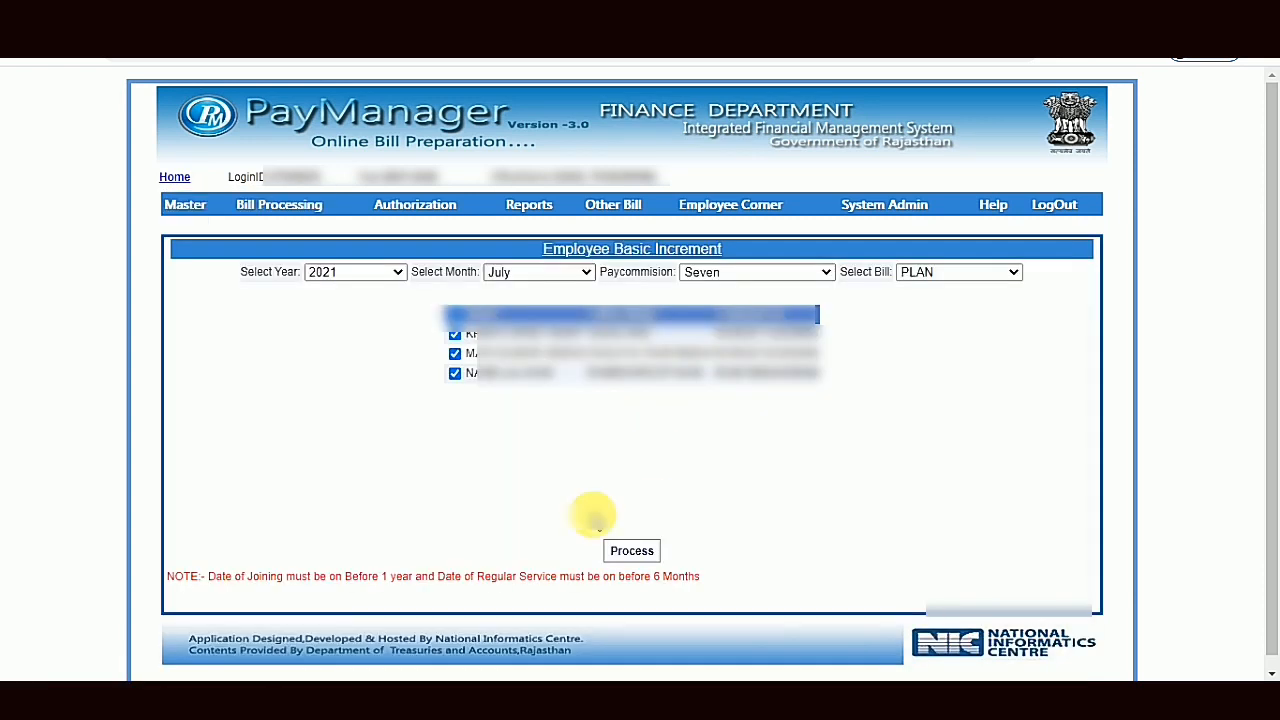
left_click(630, 553)
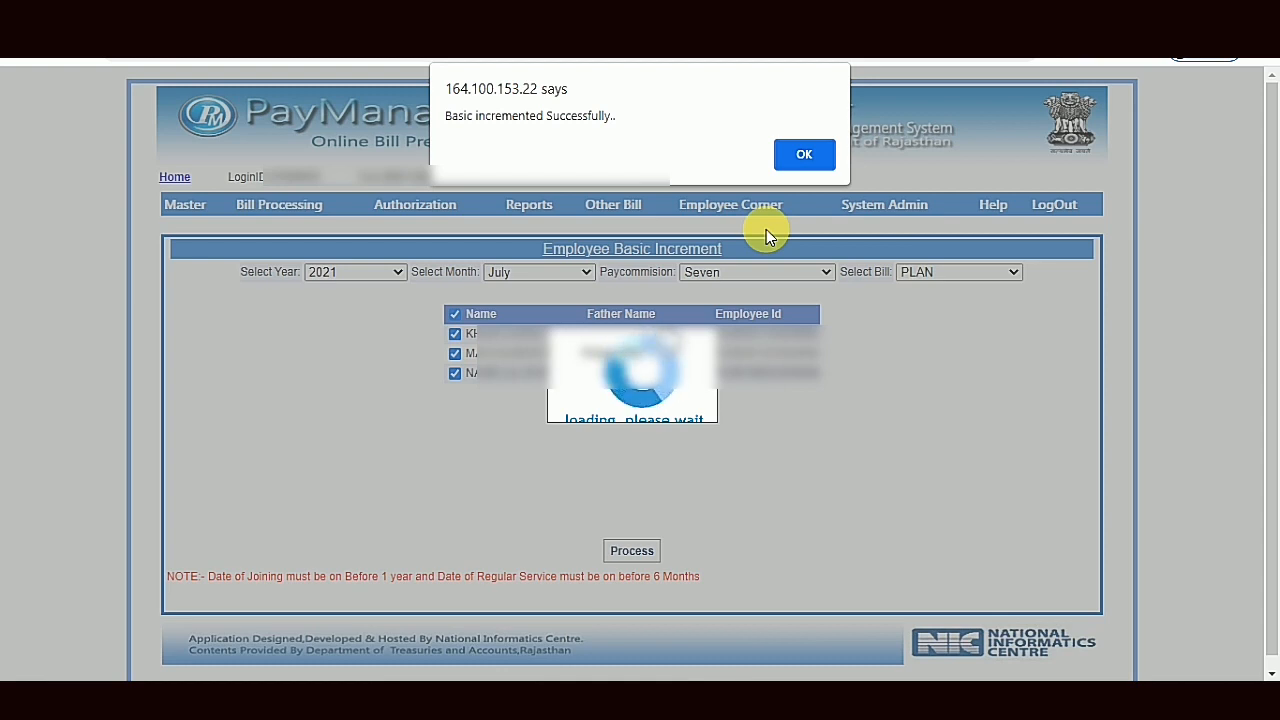
left_click(802, 160)
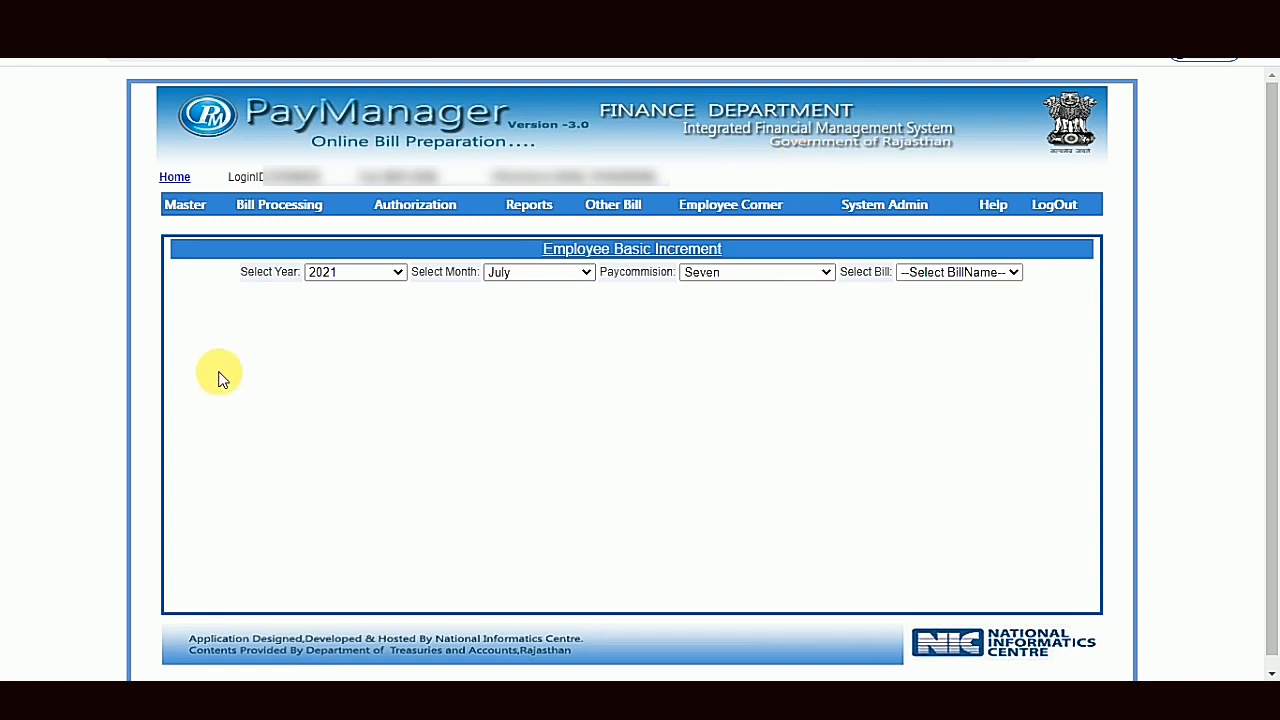
- Check the basic pay and increment date in an employee's pay and bank details
mouse_move(198, 203)
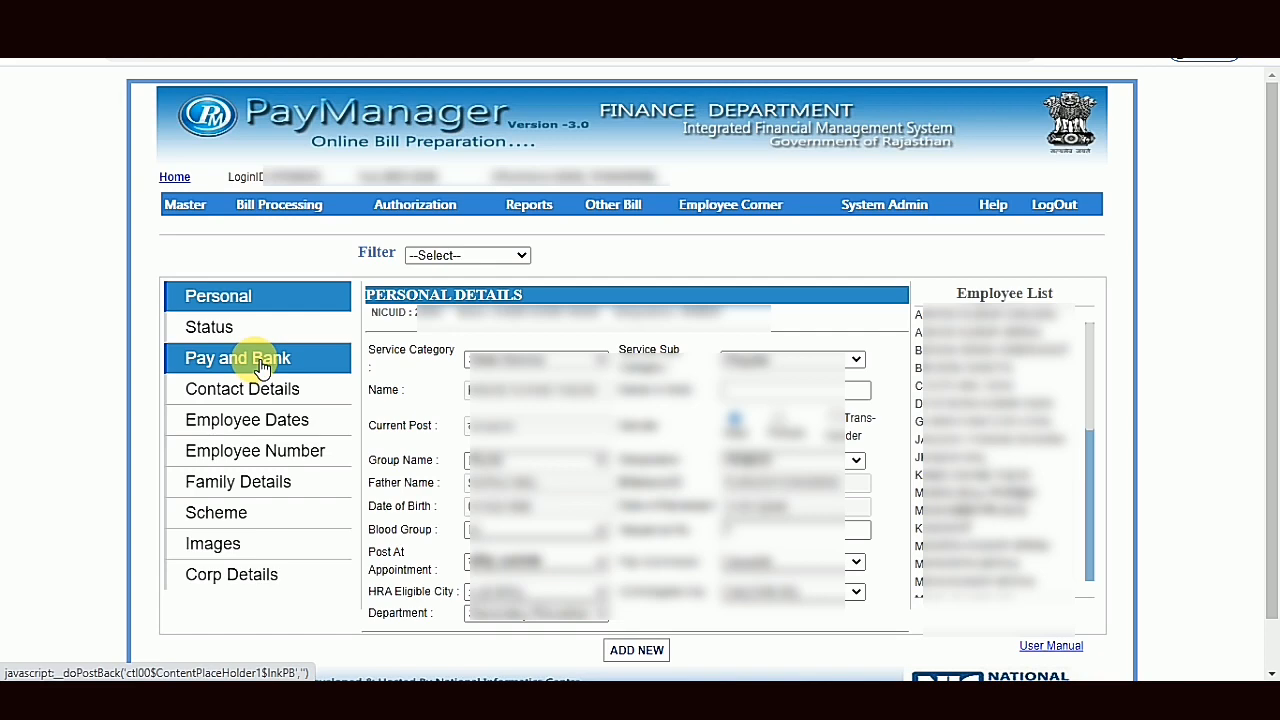
left_click(262, 368)
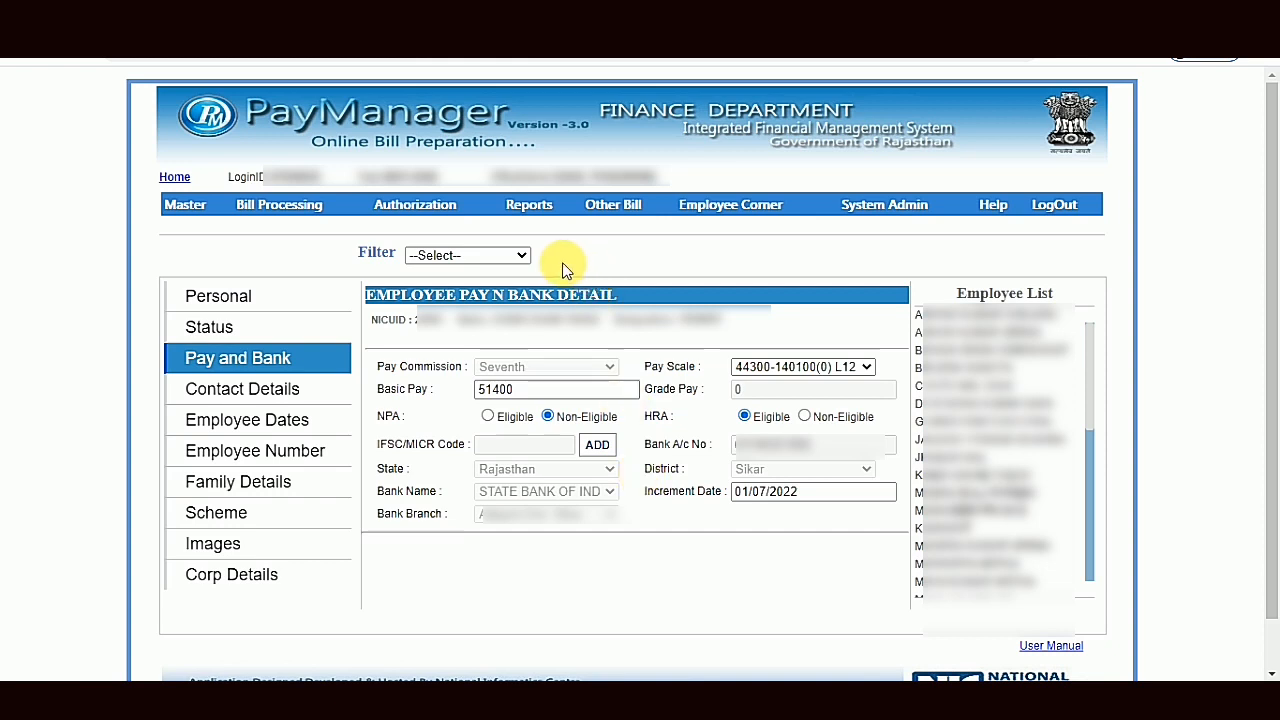
- Open the Increment Report from the employee-related DDO reports
mouse_move(537, 207)
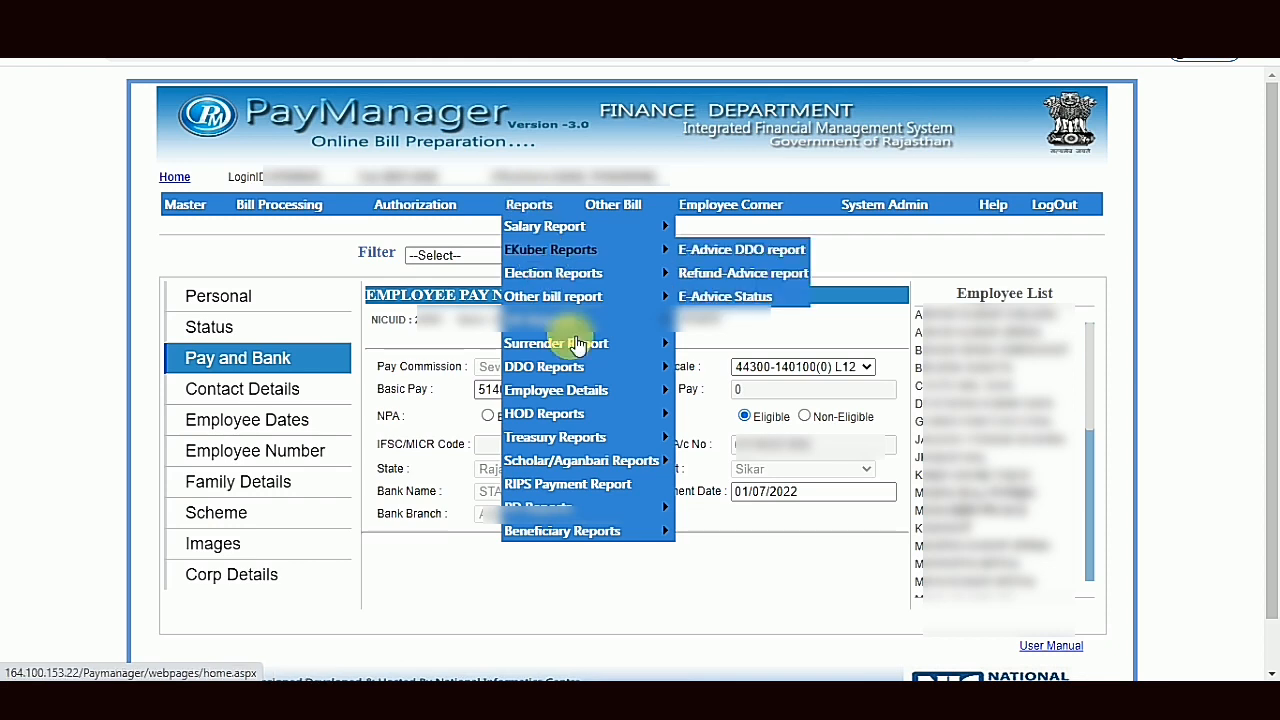
mouse_move(598, 369)
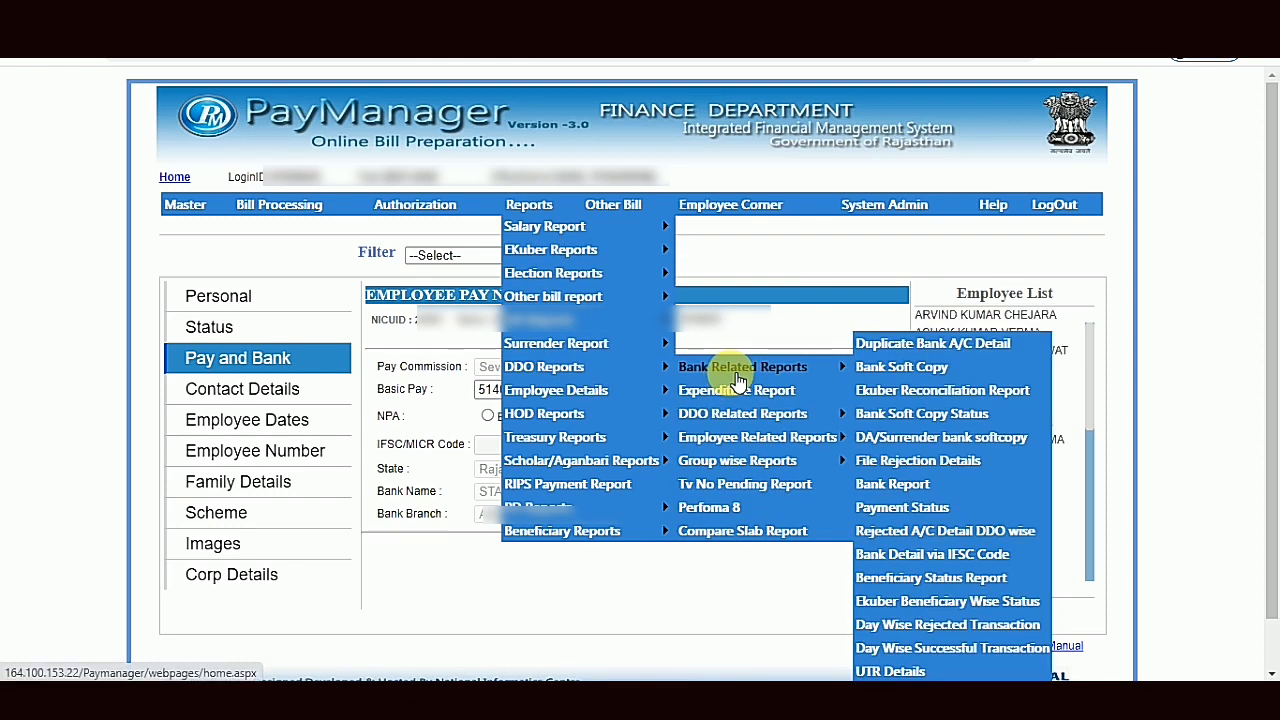
mouse_move(800, 440)
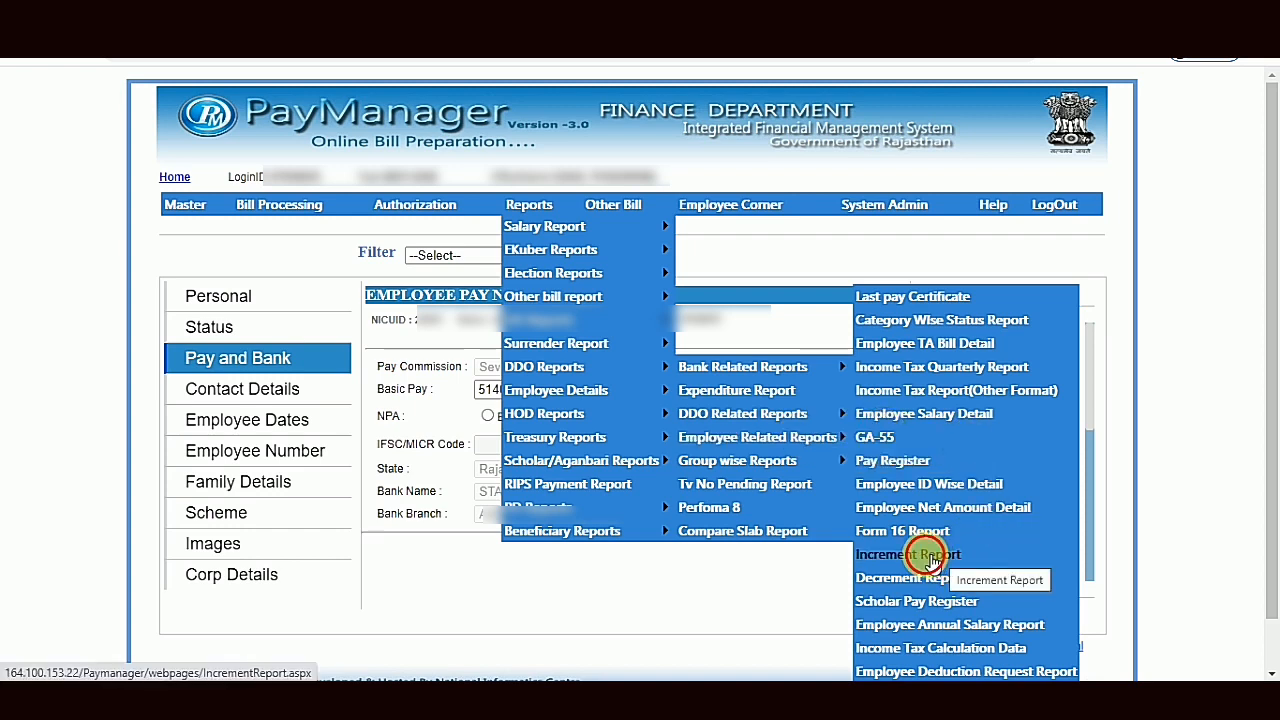
left_click(932, 556)
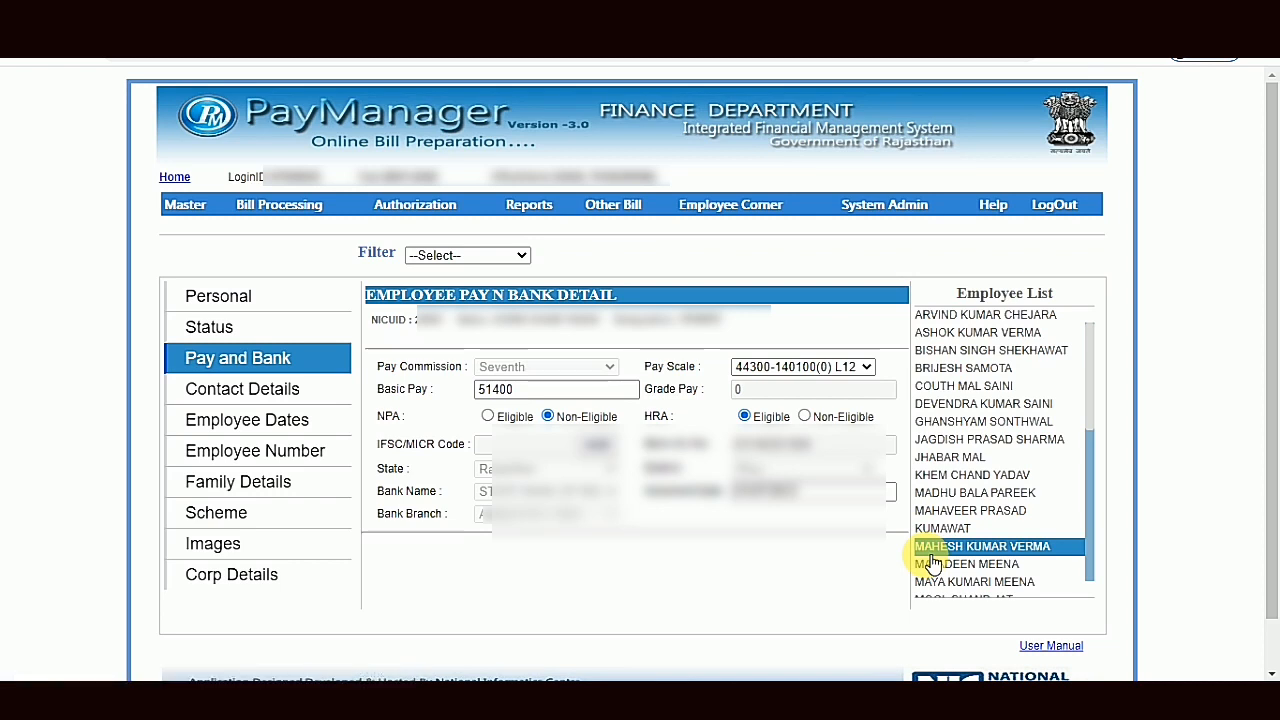
left_click(930, 558)
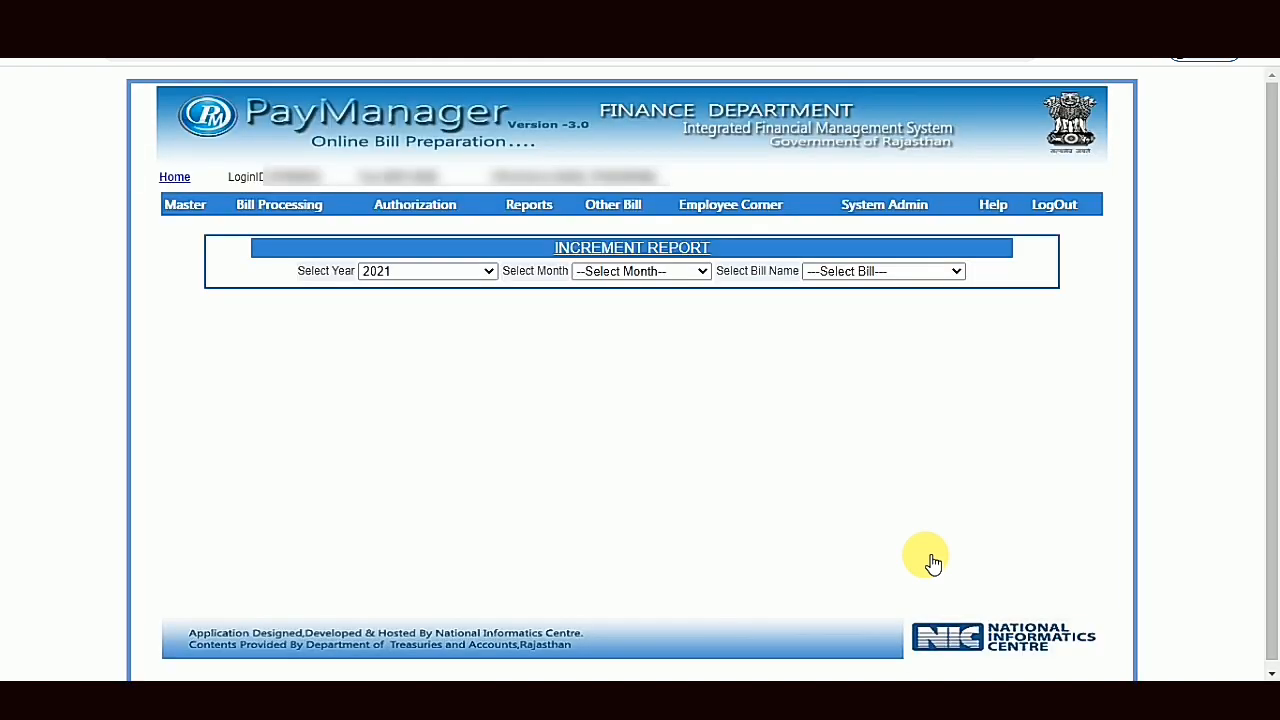
- Set the 2021 increment report's month to July and its bill name to PLAN
left_click(674, 276)
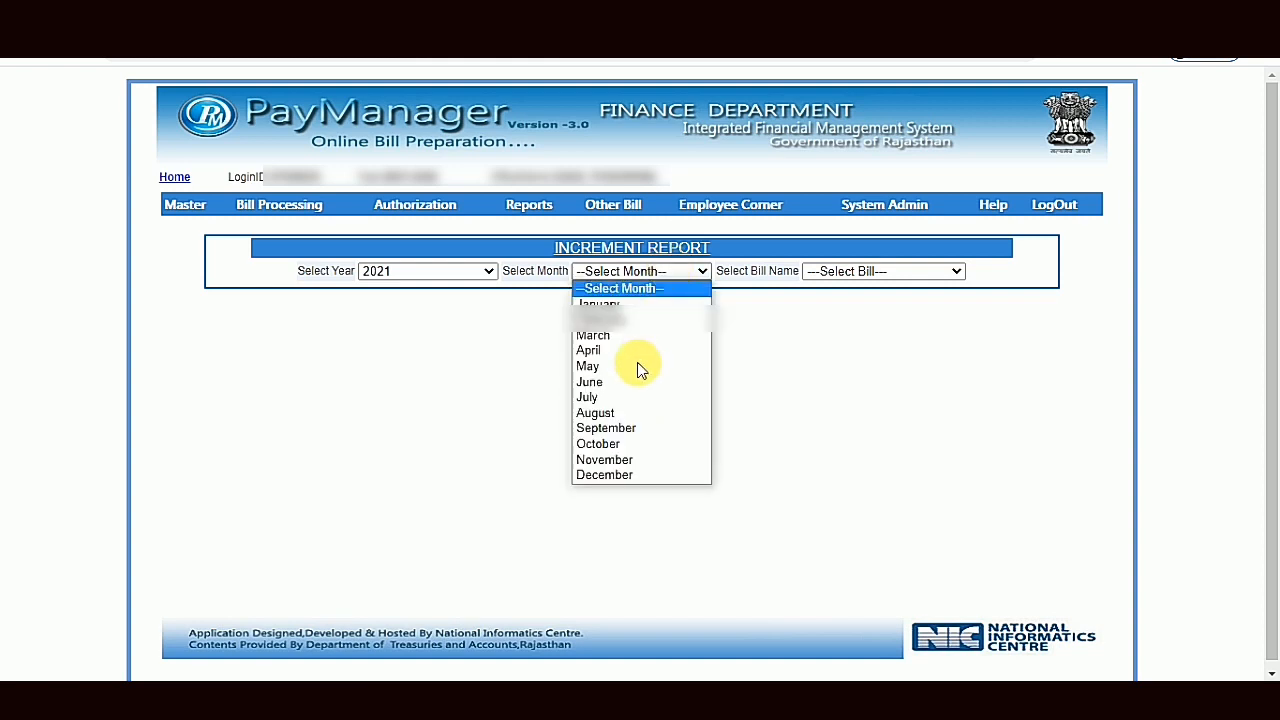
left_click(602, 397)
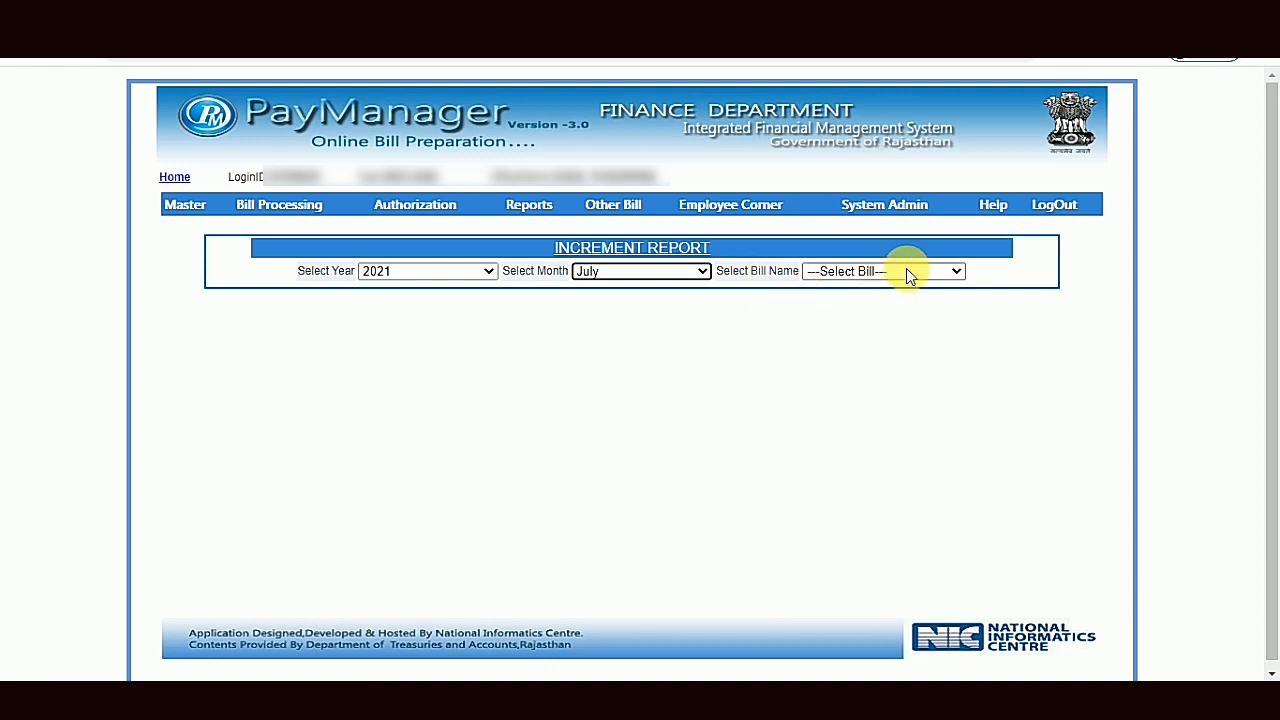
left_click(932, 276)
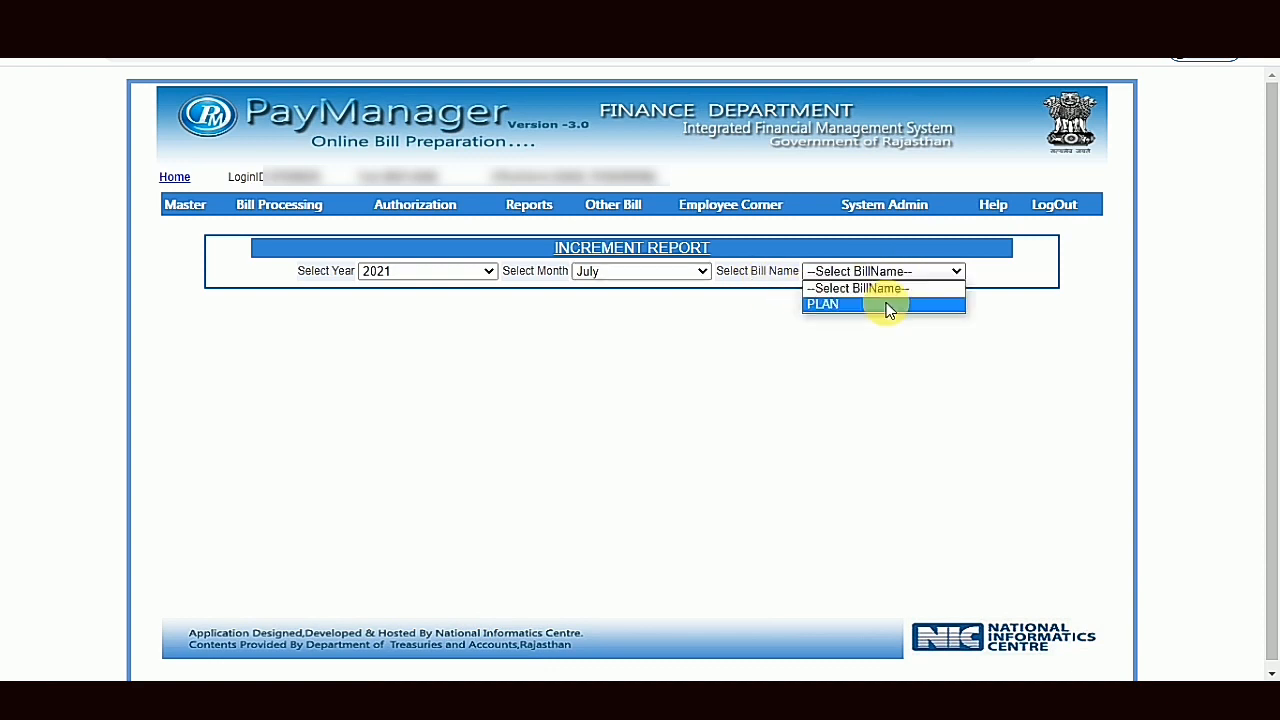
left_click(888, 308)
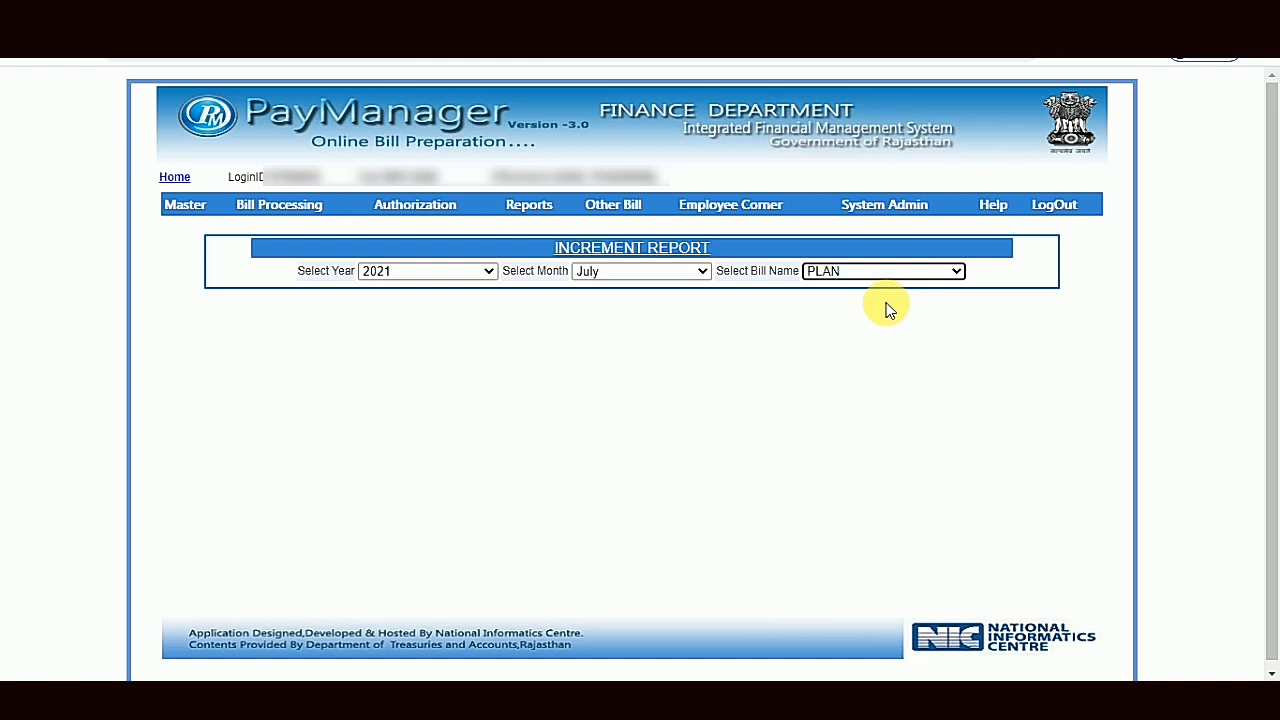